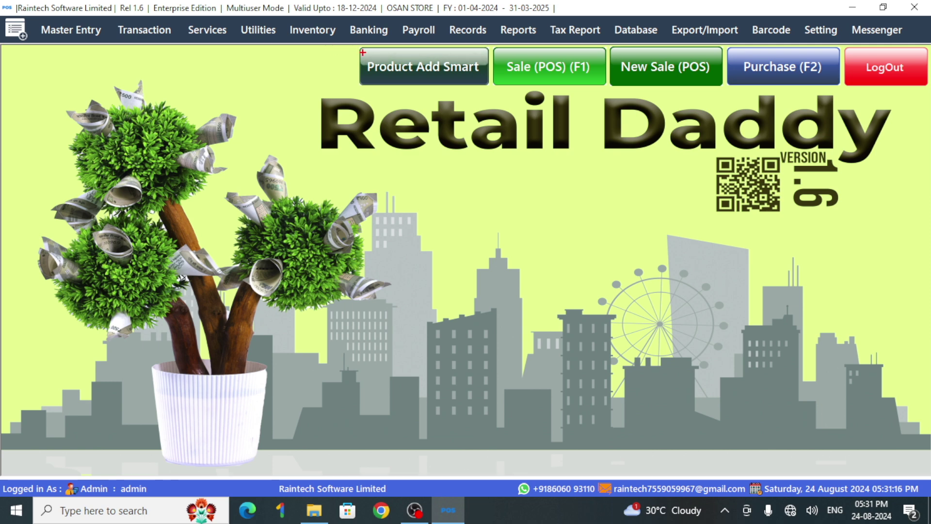
Open the product list and create a blank new product row P-2045.
mouse_move(357, 49)
left_mouse_down()
mouse_move(436, 84)
mouse_move(489, 86)
left_mouse_up()
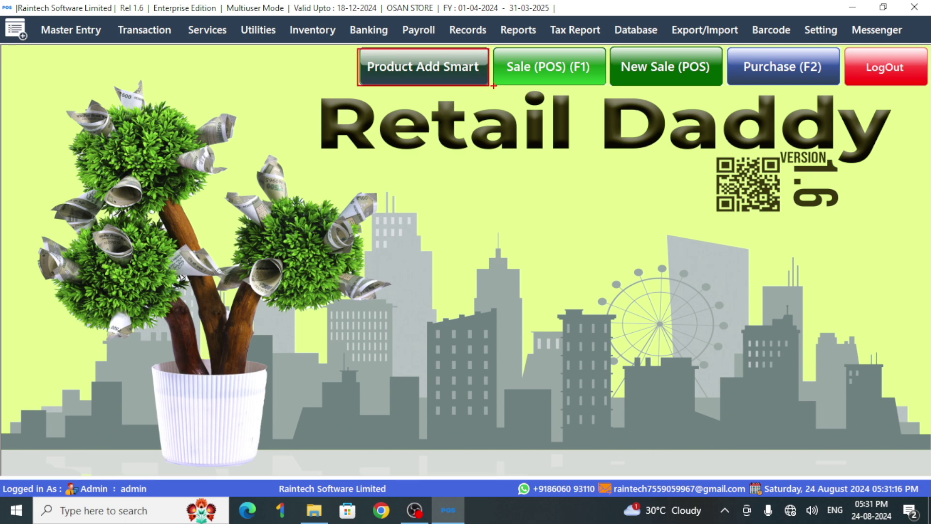
left_click(425, 74)
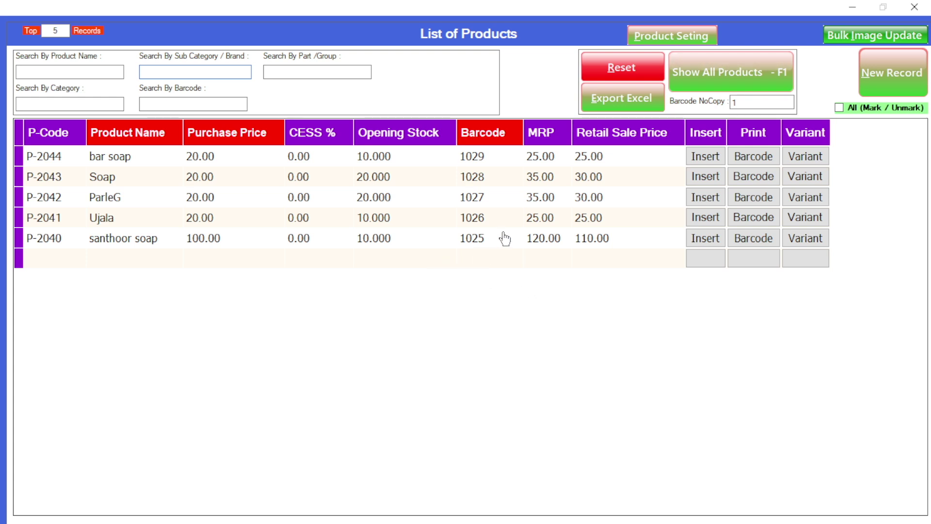
left_click(865, 58)
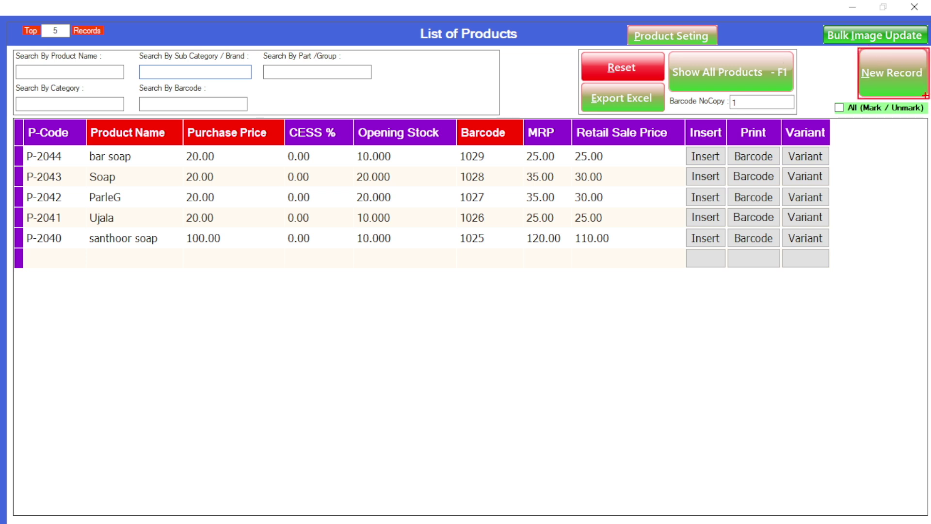
left_click(879, 80)
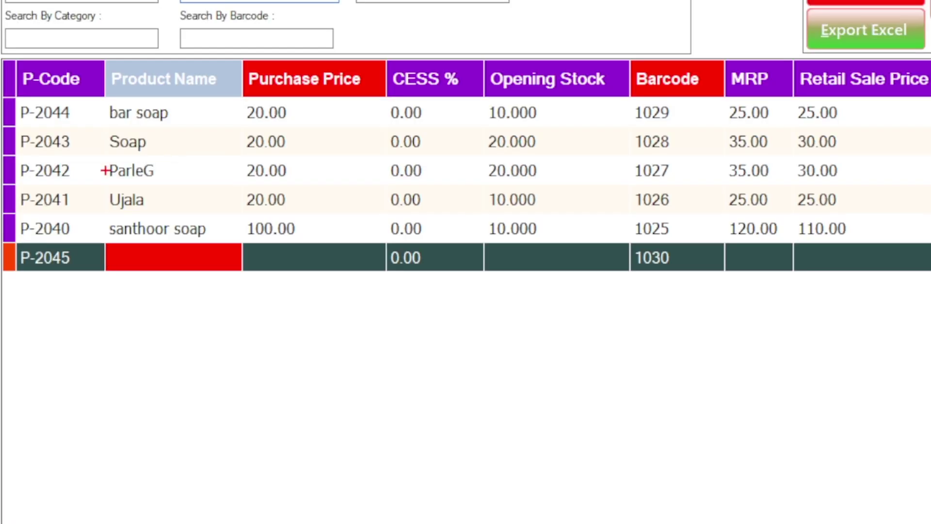
Enter Rexona soap with purchase price 80, CESS 0.00 and opening stock 10.
mouse_move(109, 224)
left_mouse_down()
mouse_move(208, 323)
mouse_move(218, 316)
left_mouse_up()
type("Re")
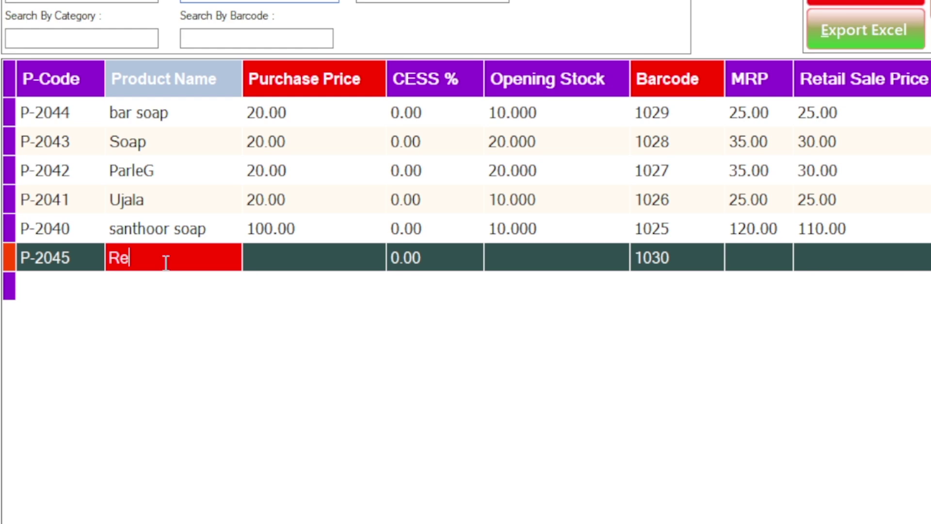
type("xona soap")
key("Tab")
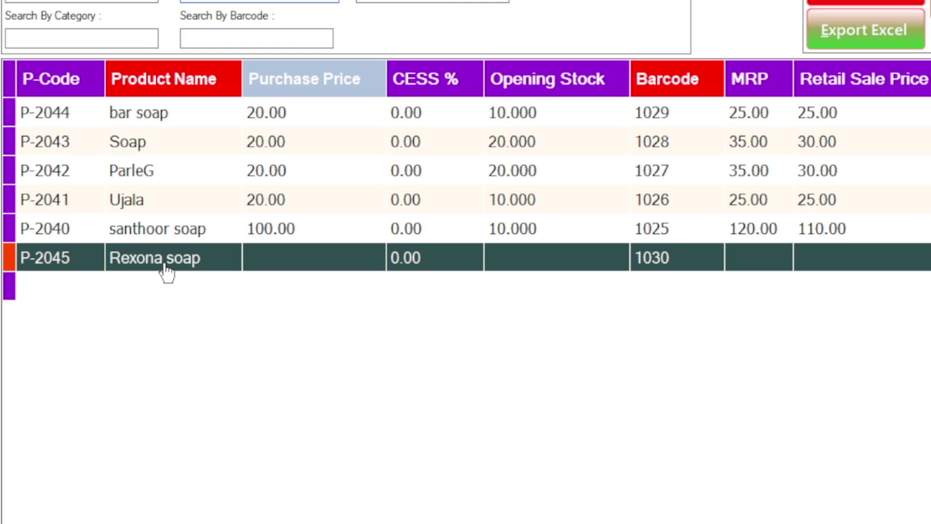
type("80")
key("Tab")
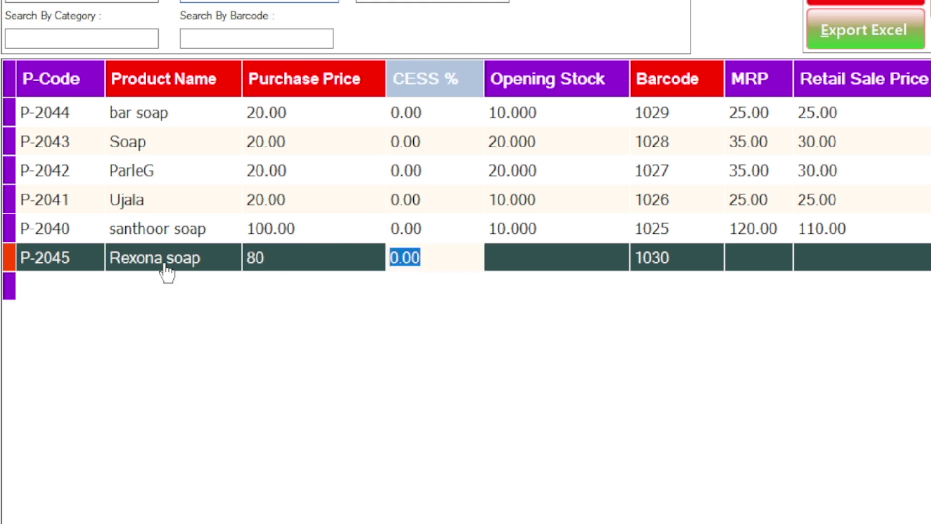
key("Tab")
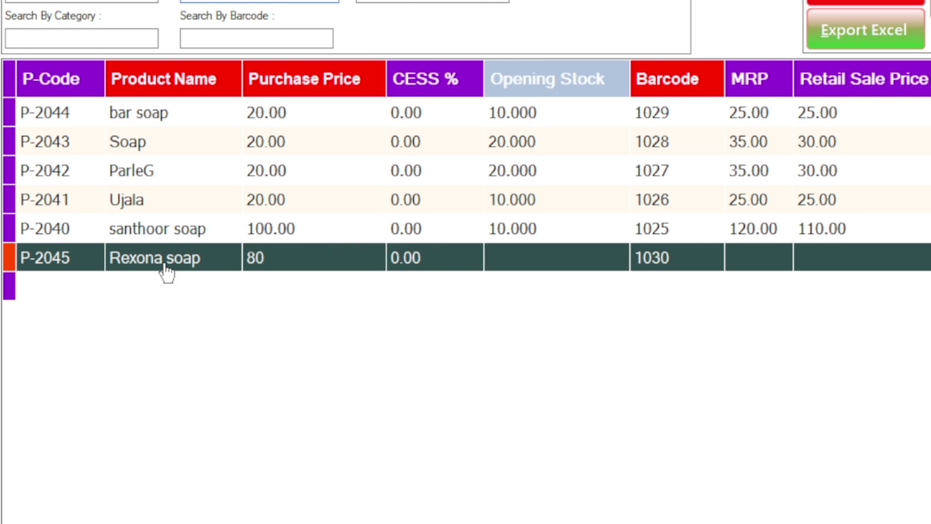
type("10")
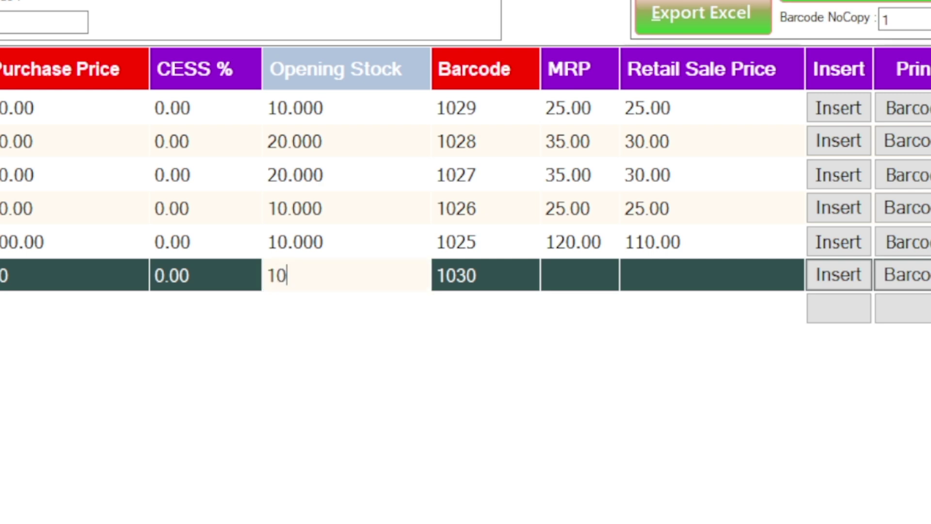
key("Tab")
Keep barcode 1030, set MRP and retail price to 100, and save.
key("F2")
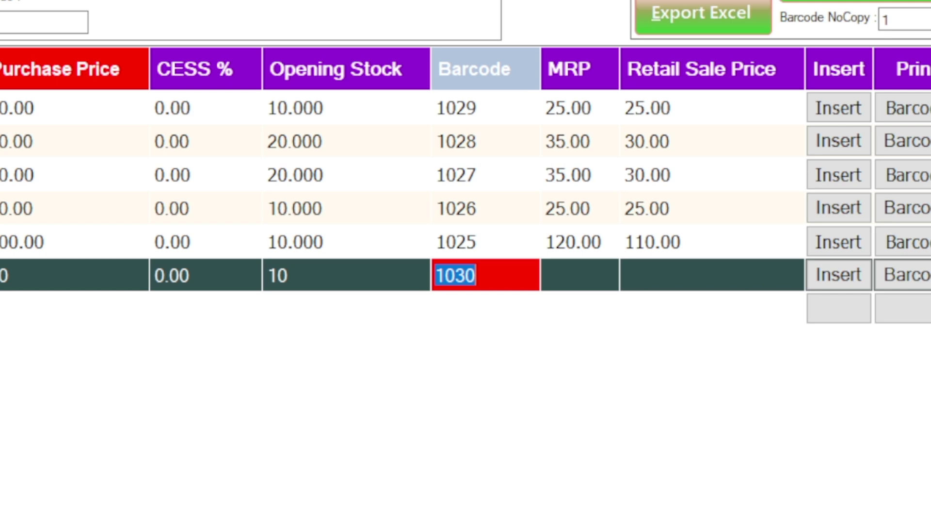
left_click(580, 275)
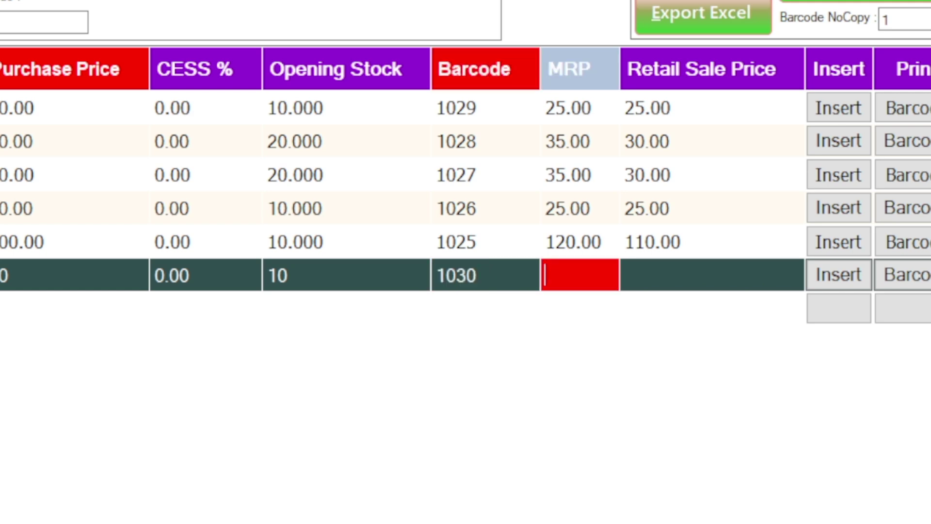
type("2")
key("BackSpace")
type("100")
key("Tab")
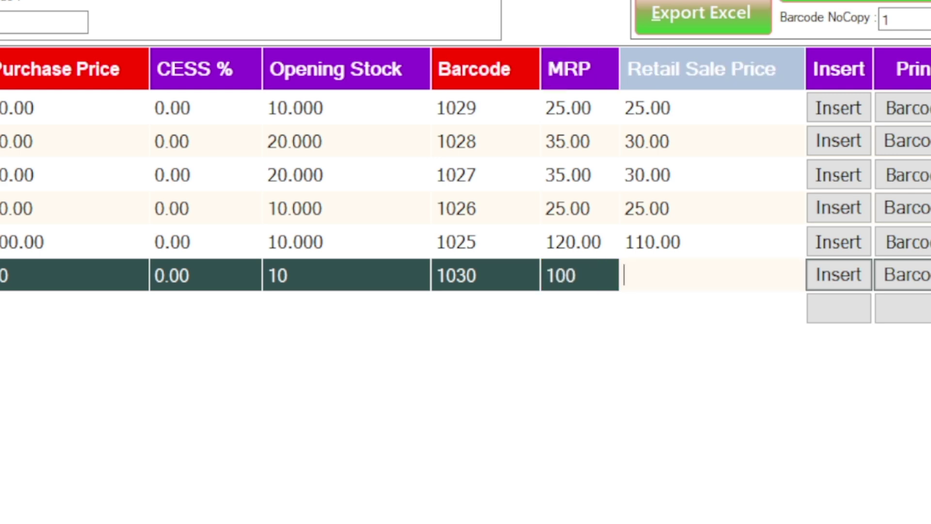
type("100")
key("Tab")
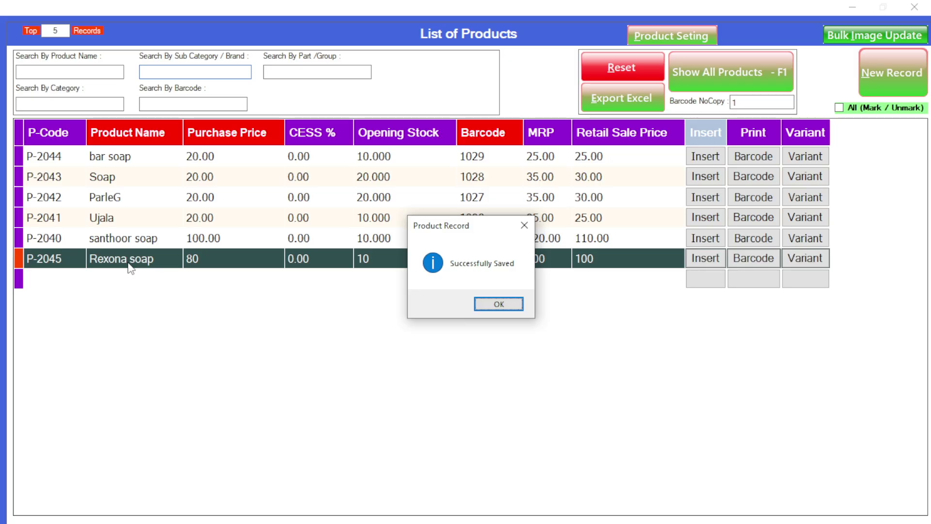
Dismiss the save confirmation and enter Vivel soap with purchase price 25 and opening stock 15.
left_click(524, 226)
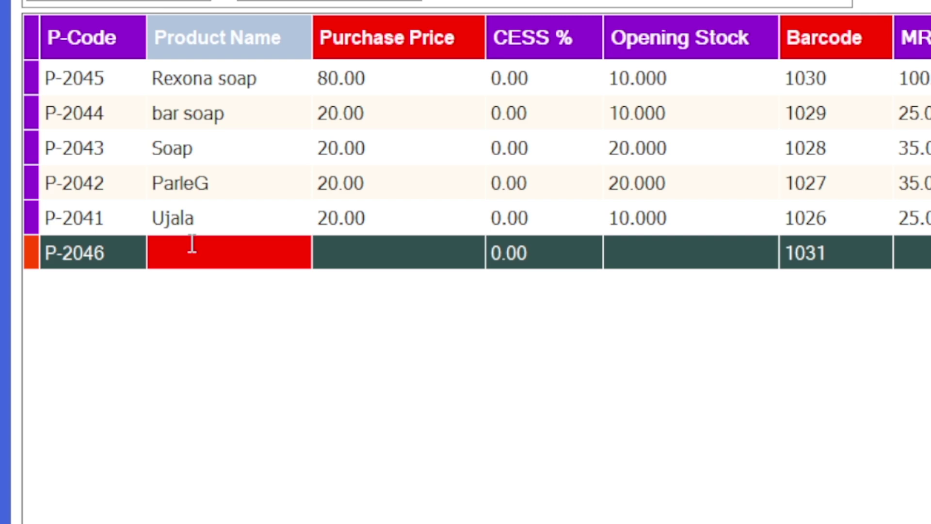
type("Vim")
type("el soa")
type("p")
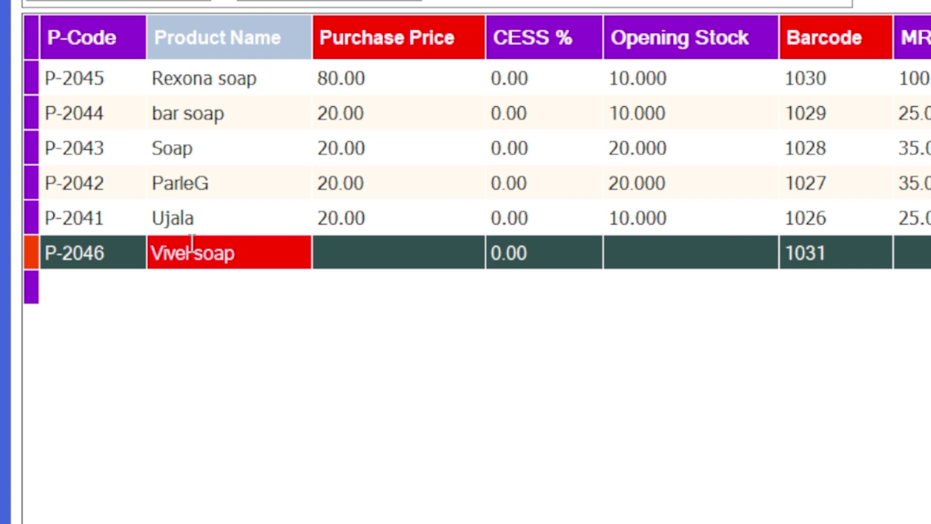
key("Return")
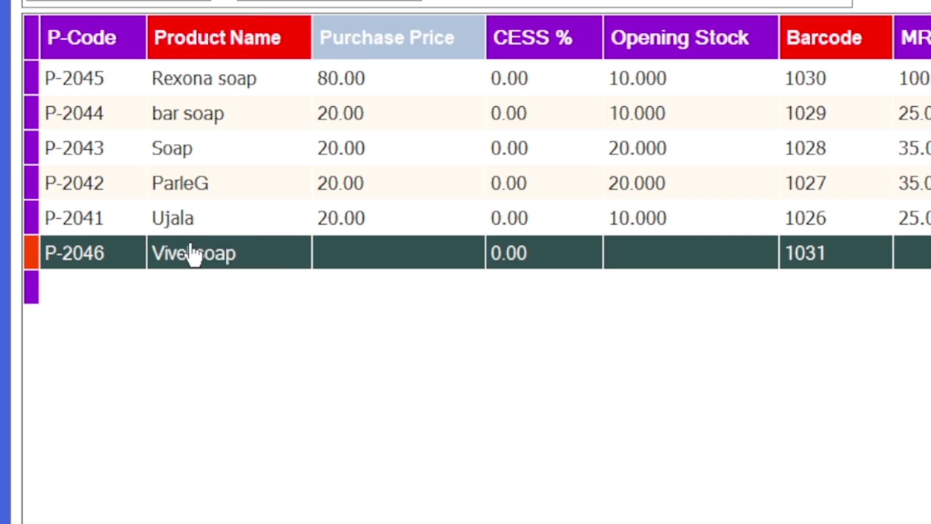
type("25")
key("Return")
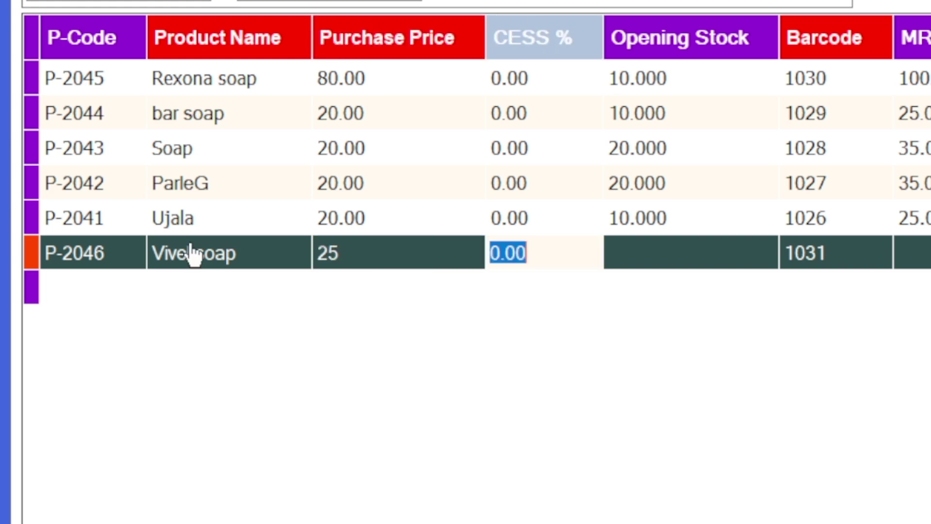
key("Return")
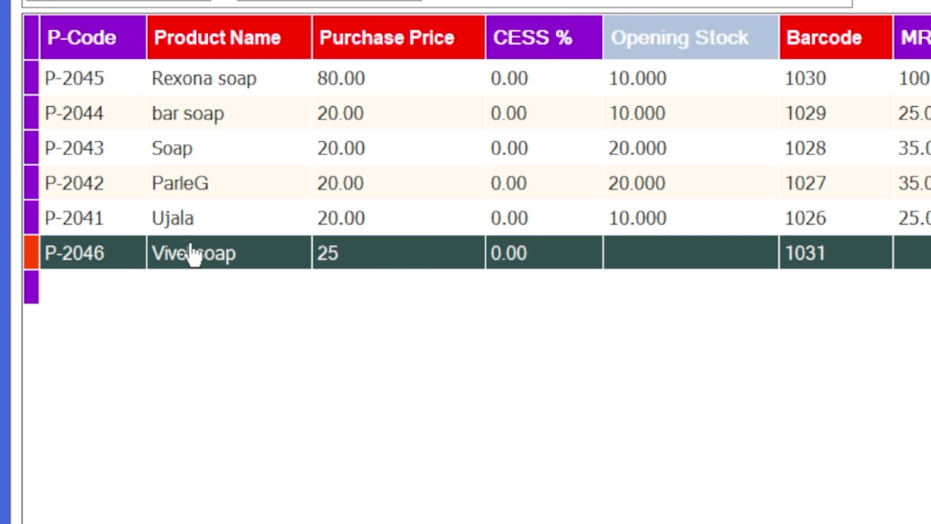
type("15")
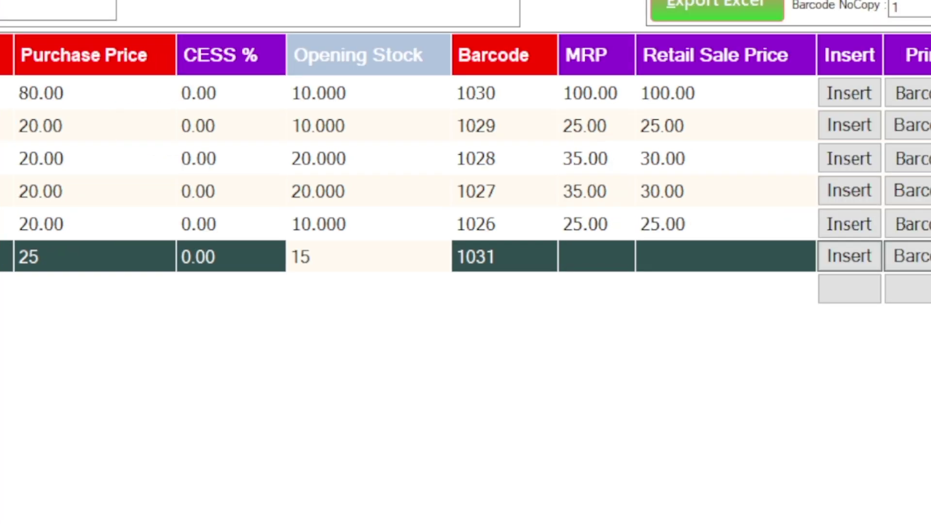
key("Return")
Keep barcode 1031, set MRP 35 and retail price 30, and save Vivel soap.
key("Return")
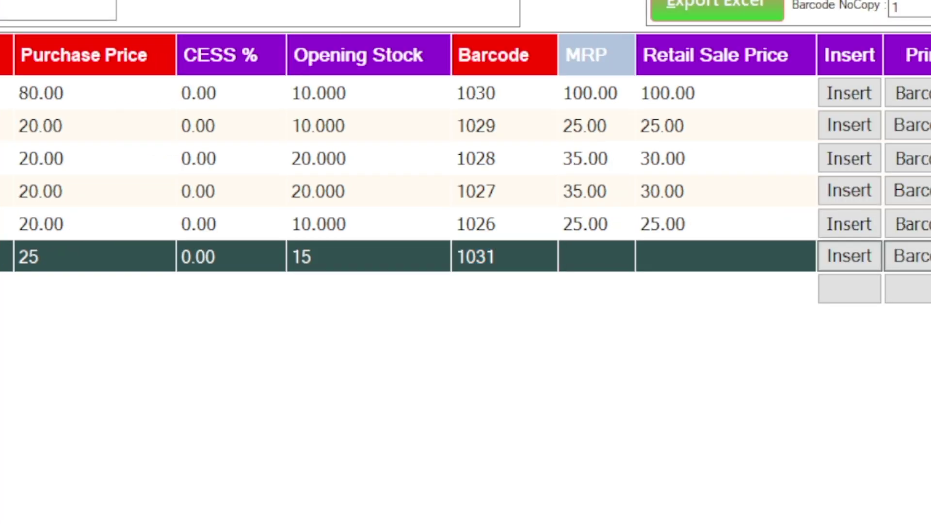
type("35")
key("Return")
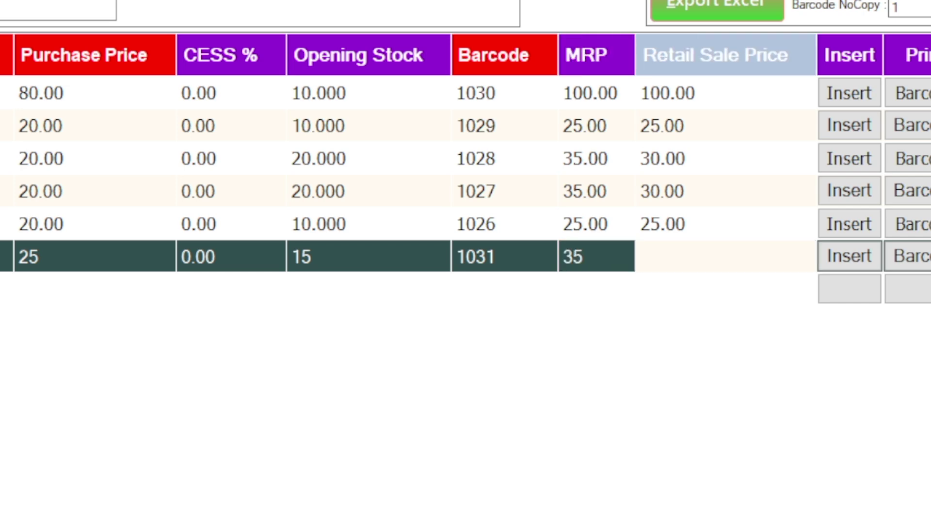
type("30")
key("Return")
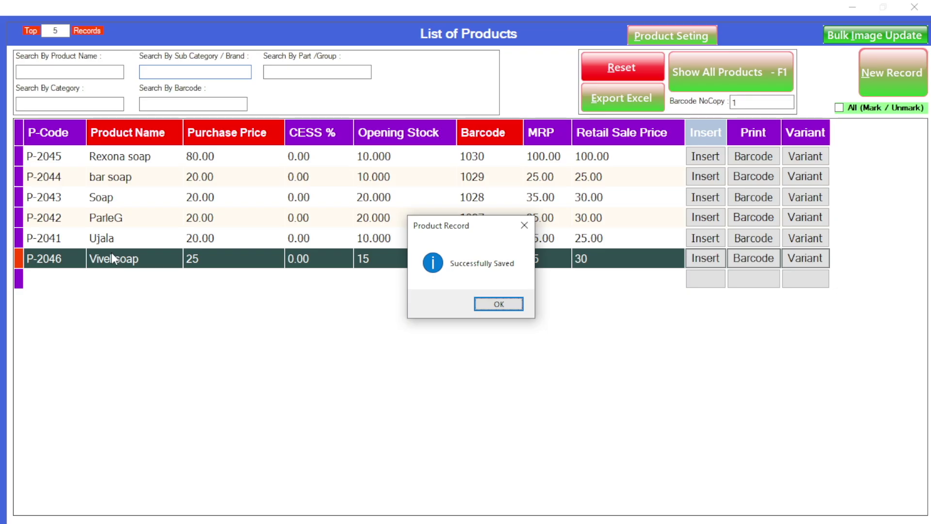
key("Return")
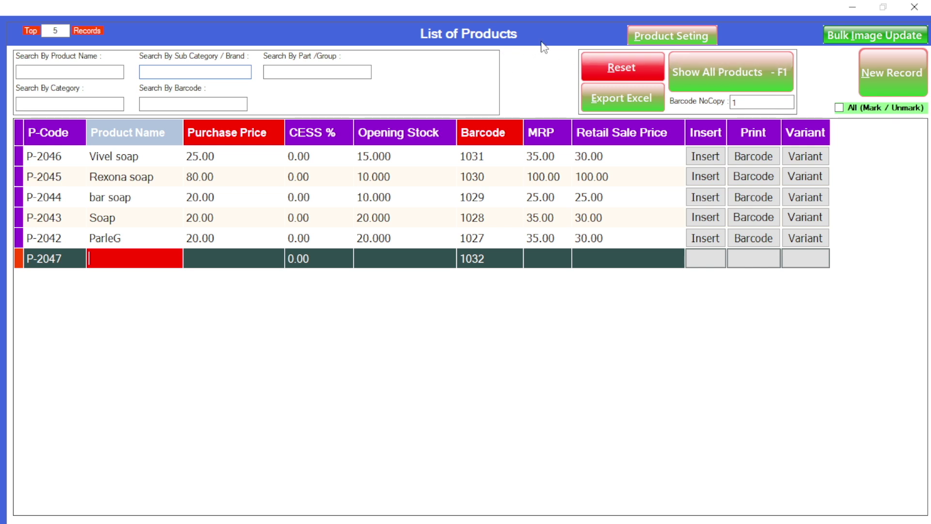
Tick the Subcategory_plus column in the frmPro column chooser and close the chooser.
mouse_move(621, 23)
left_mouse_down()
mouse_move(656, 47)
mouse_move(730, 52)
left_mouse_up()
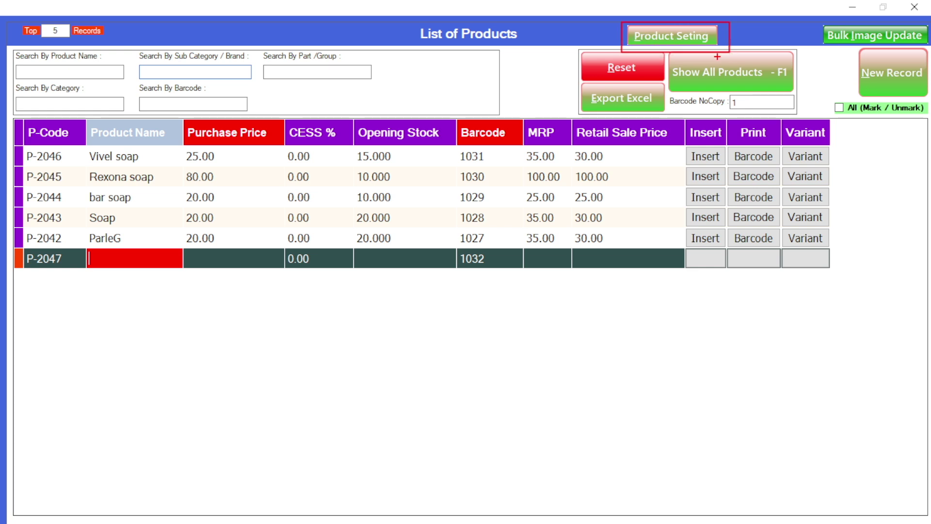
key("Escape")
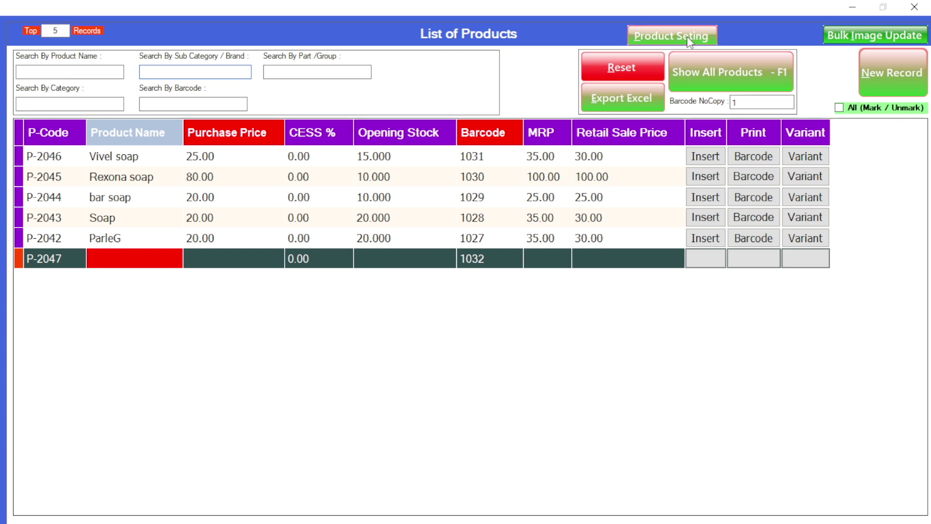
left_click(688, 42)
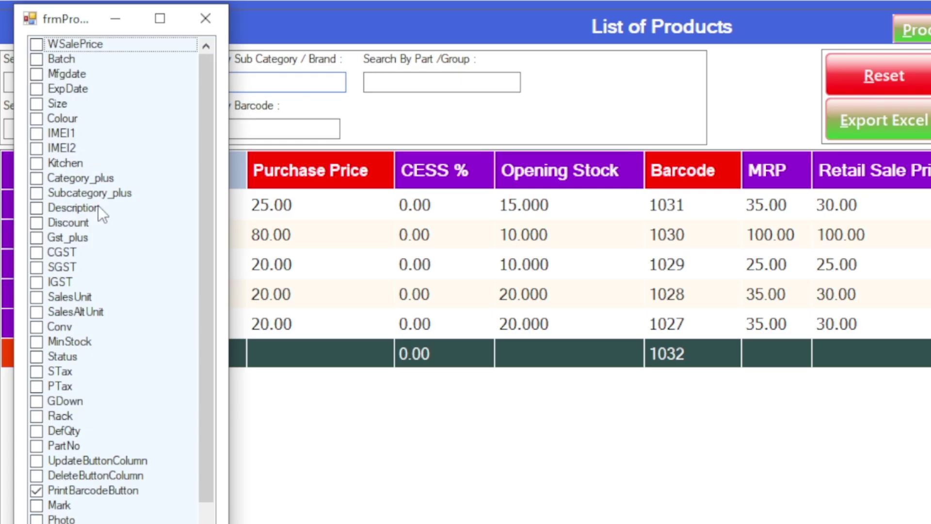
scroll(93, 206, "down", 1)
scroll(93, 205, "up", 1)
scroll(92, 147, "down", 1)
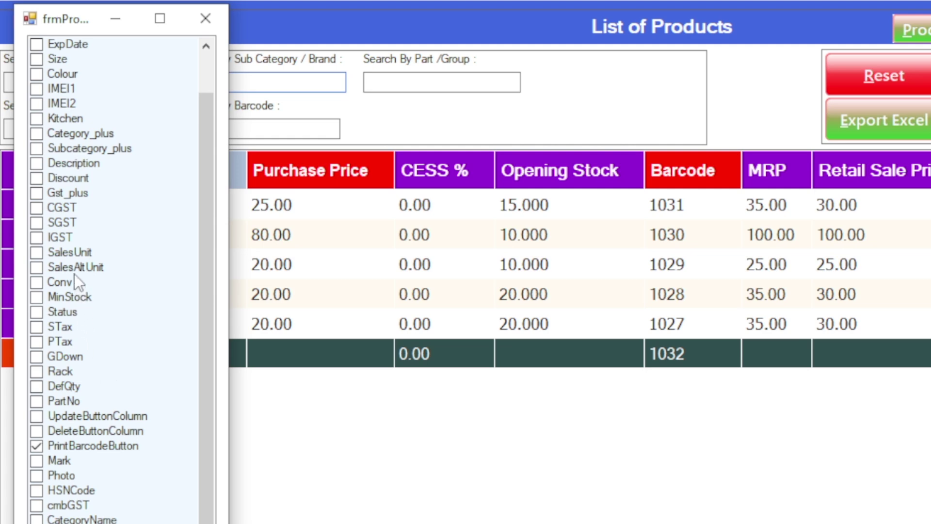
scroll(74, 274, "up", 1)
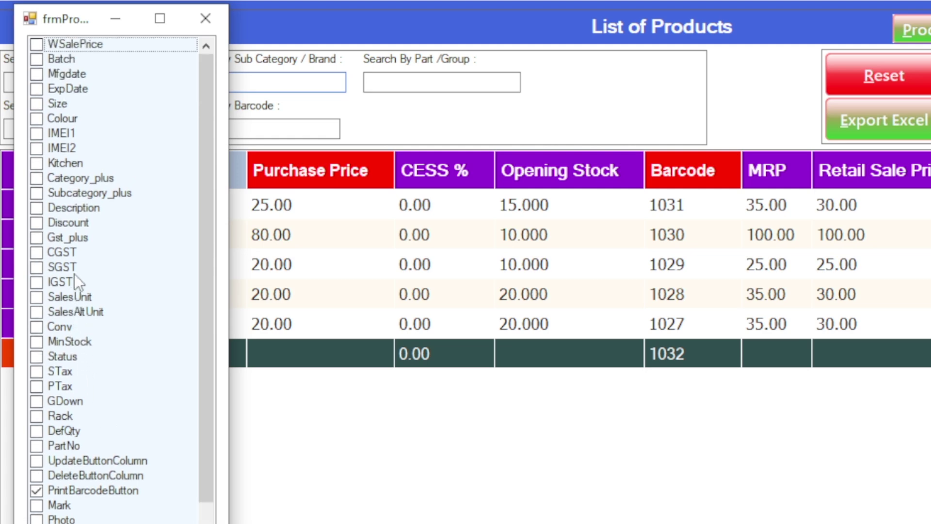
left_click(37, 193)
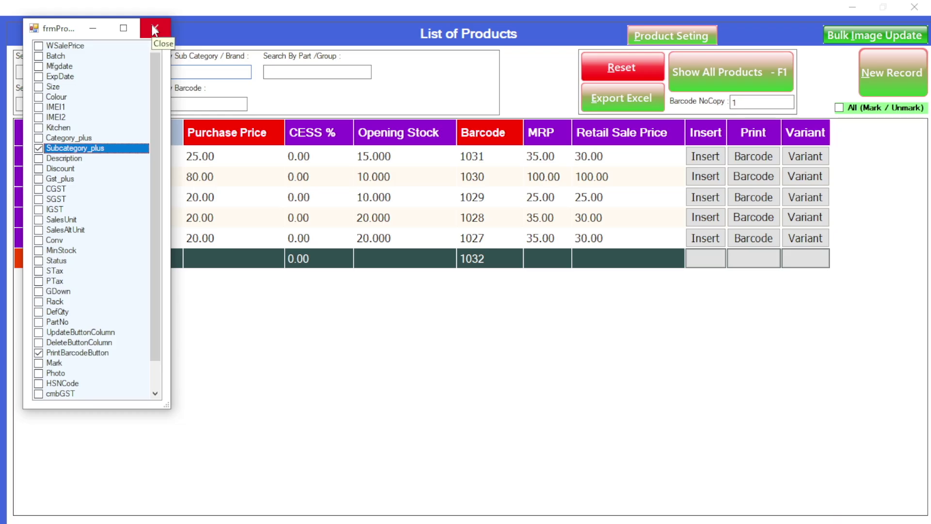
left_click(204, 19)
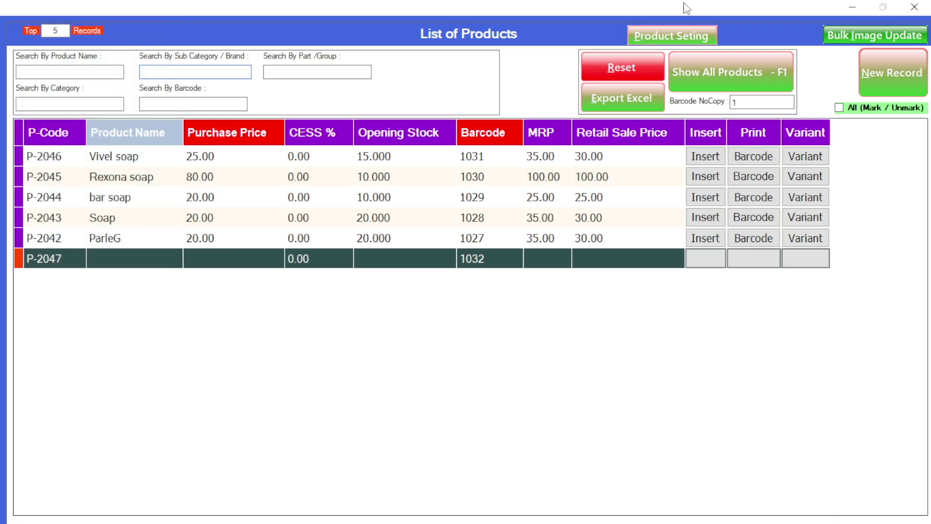
Reopen the List of Products and start new row P-2047 named 'Body wash'.
left_click(916, 7)
left_click(405, 73)
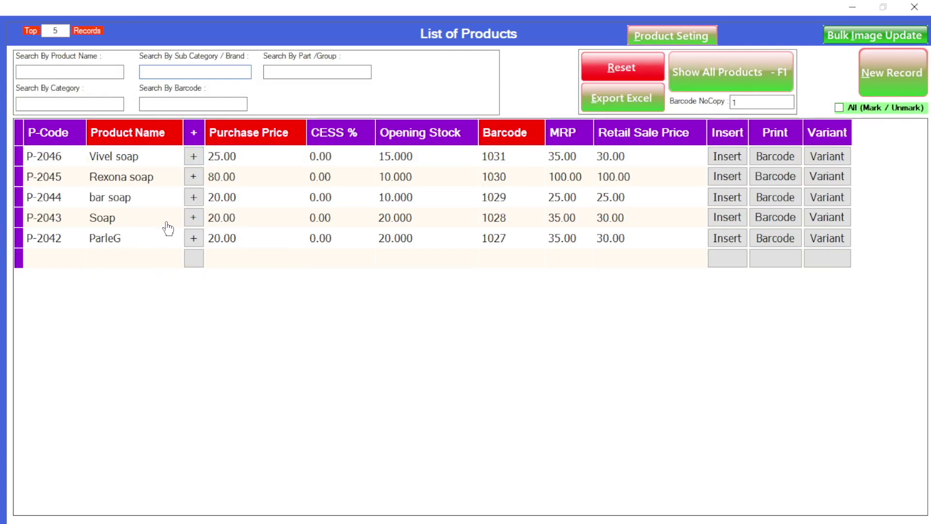
left_click_drag(210, 263, 216, 266)
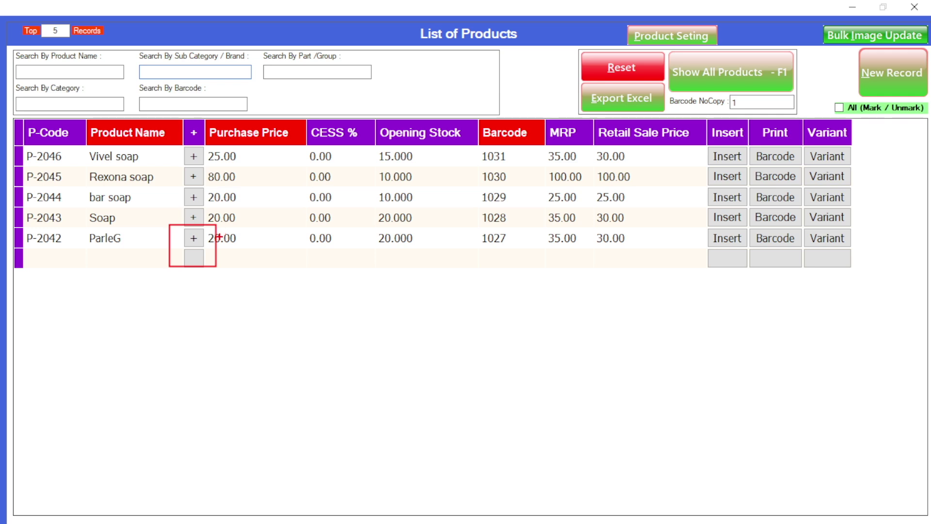
key("Escape")
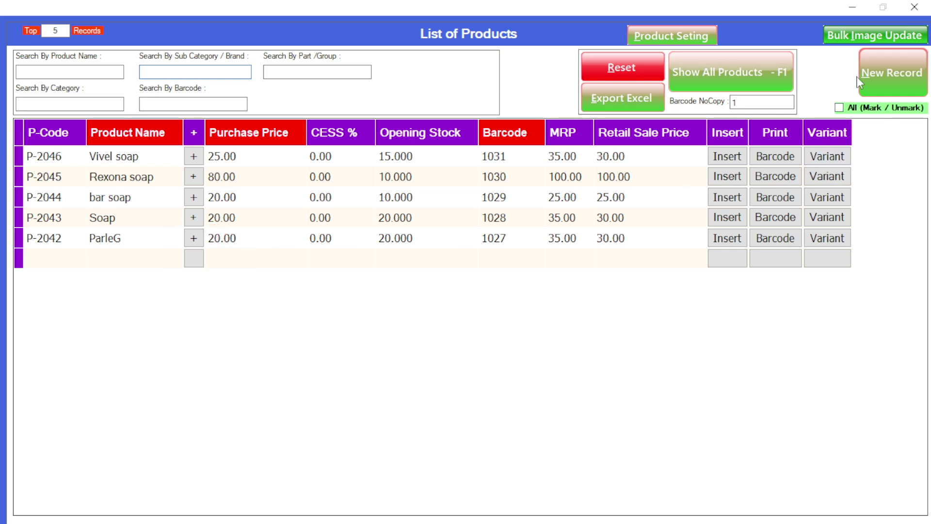
left_click(878, 72)
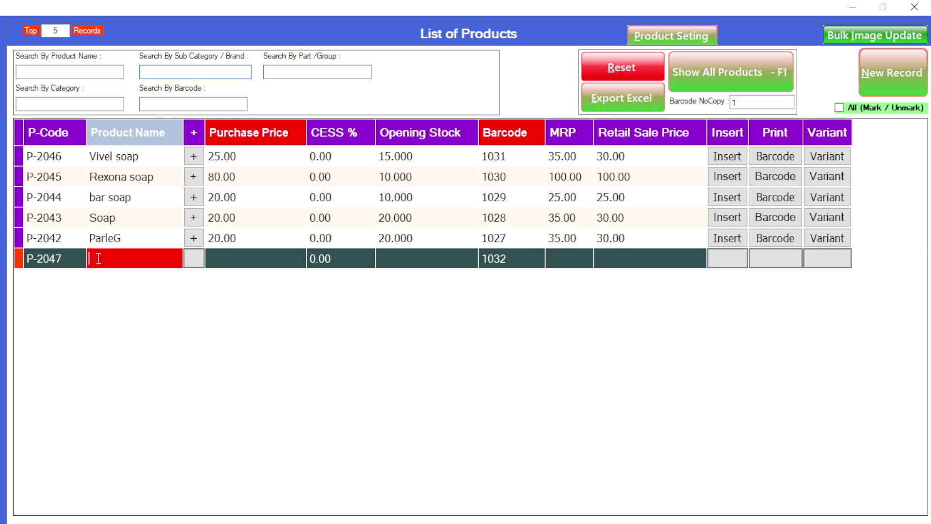
type("Boa")
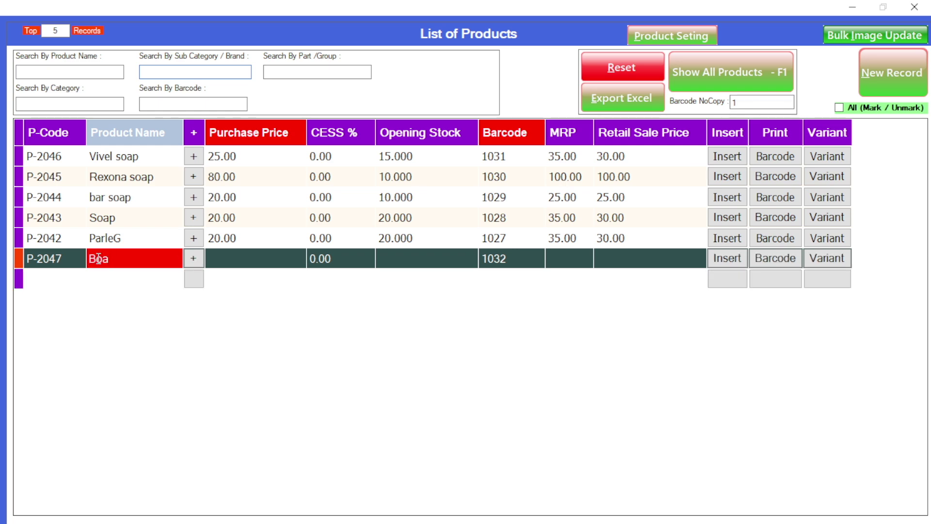
key("BackSpace")
type("dy wash")
Create a sub-category/brand named 'liquid body care items' under category GENERAL.
left_click(193, 261)
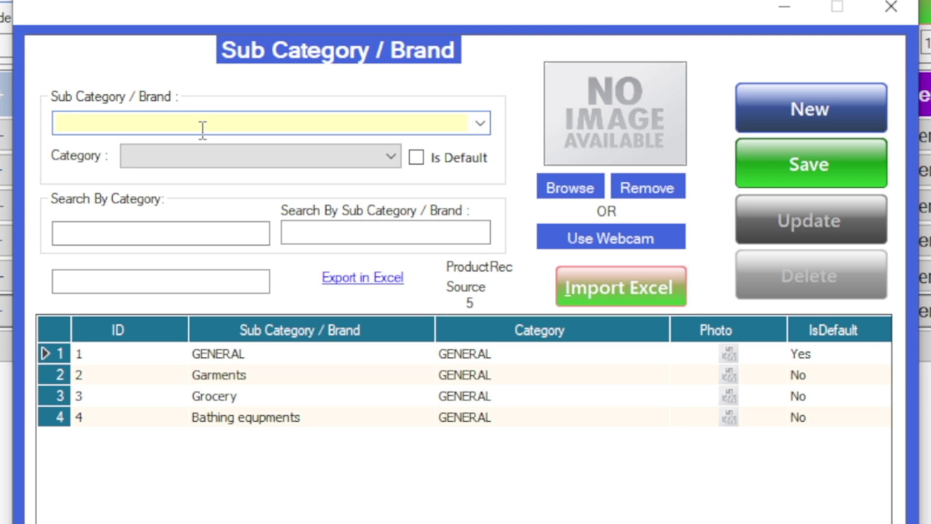
type("Bath")
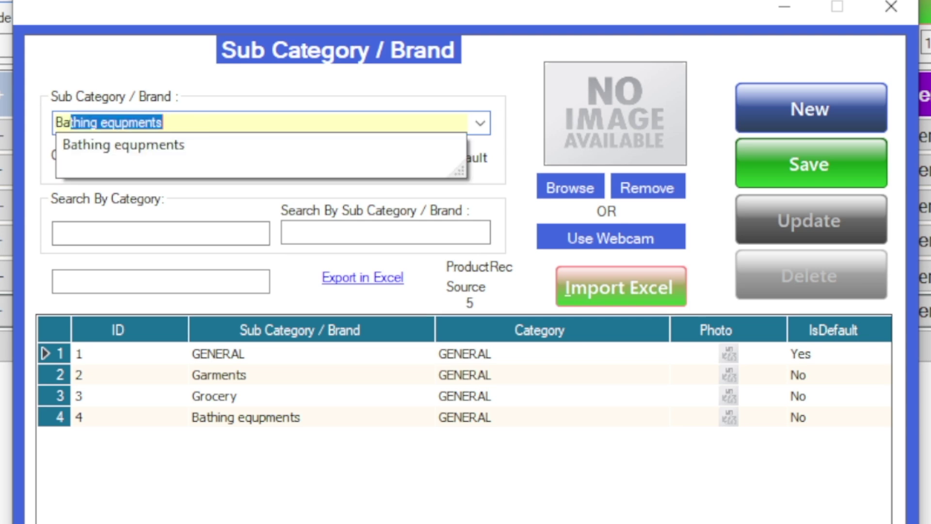
type("in")
key("BackSpace")
key("BackSpace")
key("BackSpace")
key("BackSpace")
key("BackSpace")
key("BackSpace")
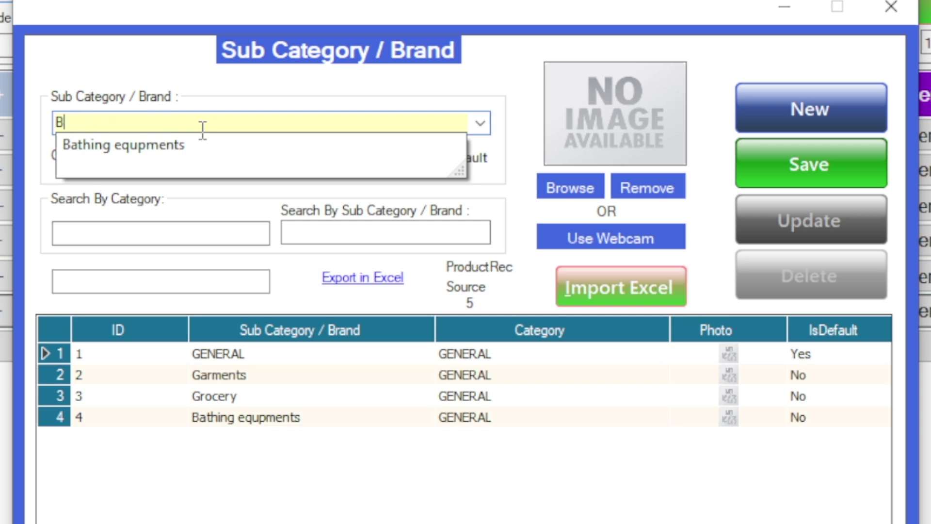
key("BackSpace")
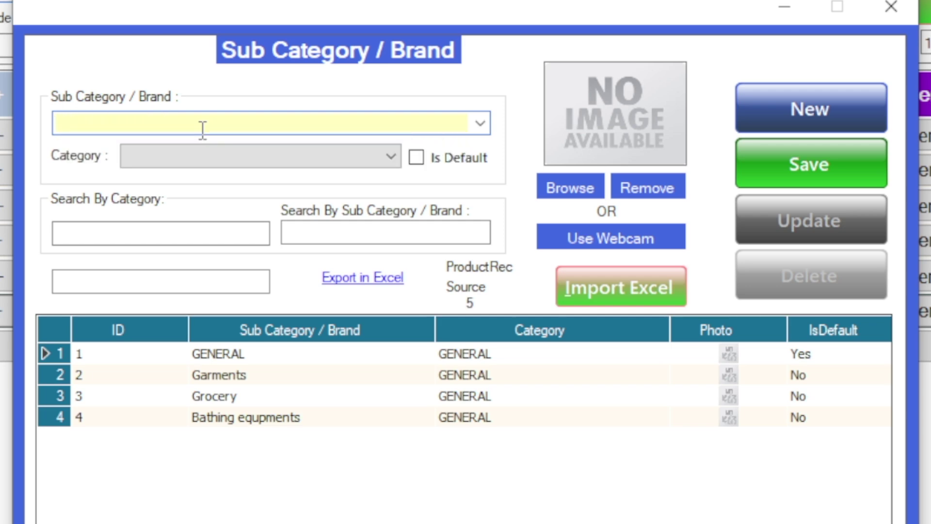
type("liquid body ca")
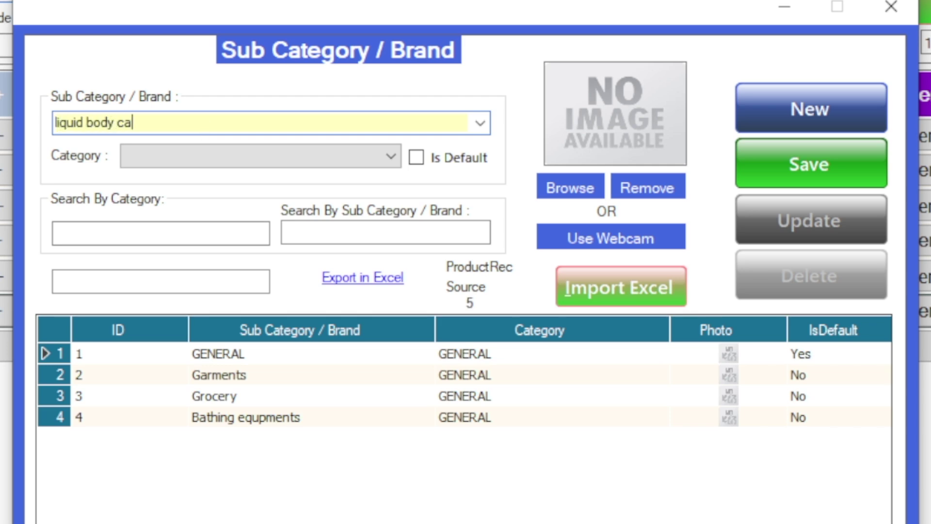
type("re items")
left_click(250, 156)
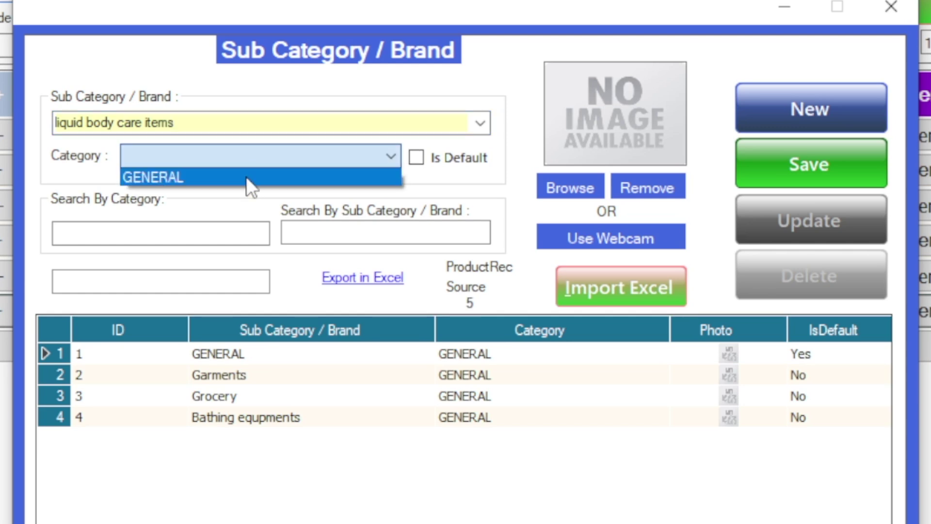
left_click(245, 176)
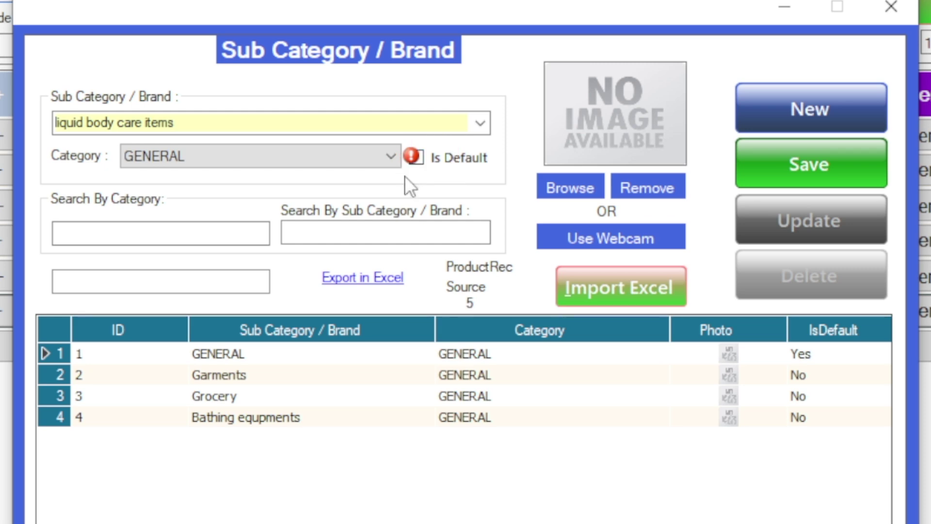
Save the new brand, dismiss the confirmation and close the Sub Category / Brand window.
left_click(792, 169)
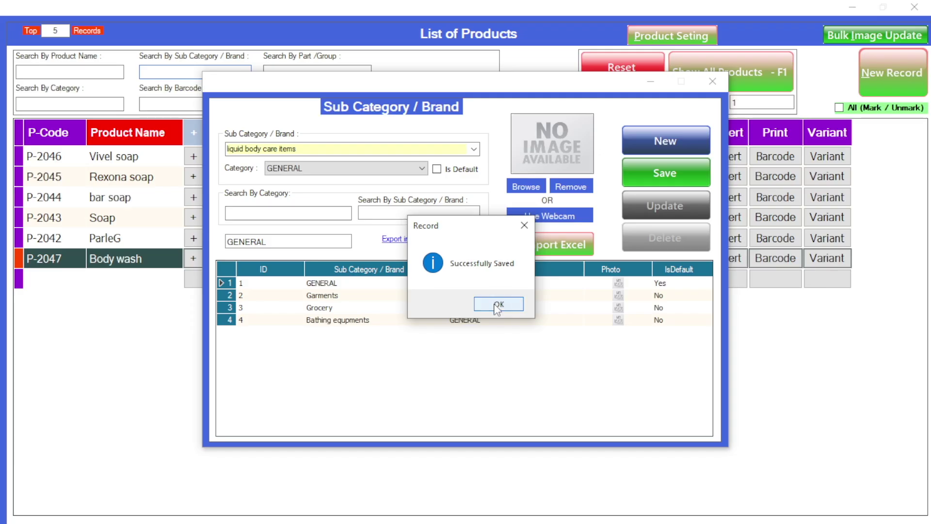
left_click(498, 304)
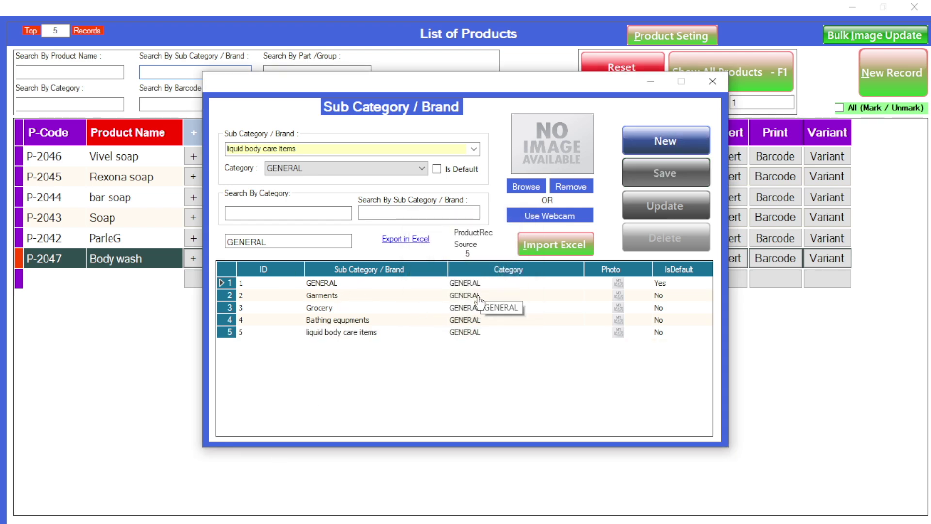
left_click_drag(271, 329, 414, 341)
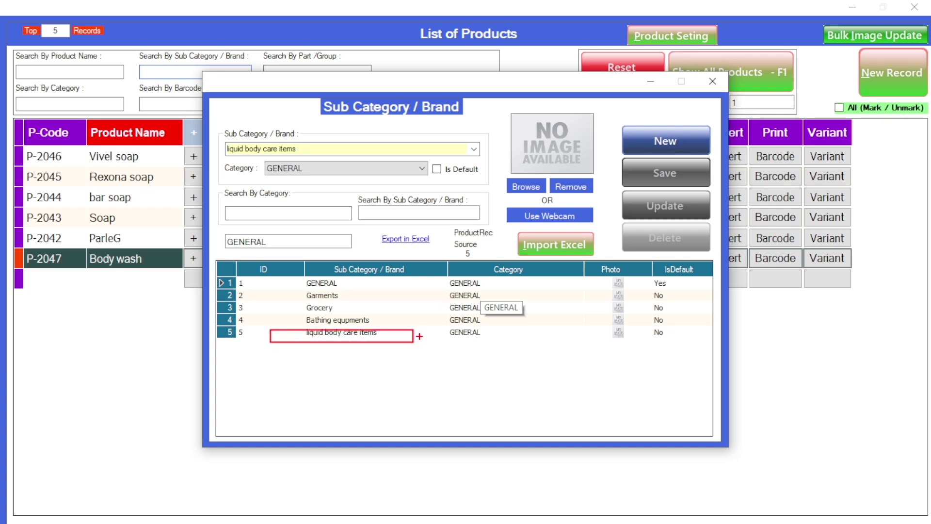
left_click(713, 80)
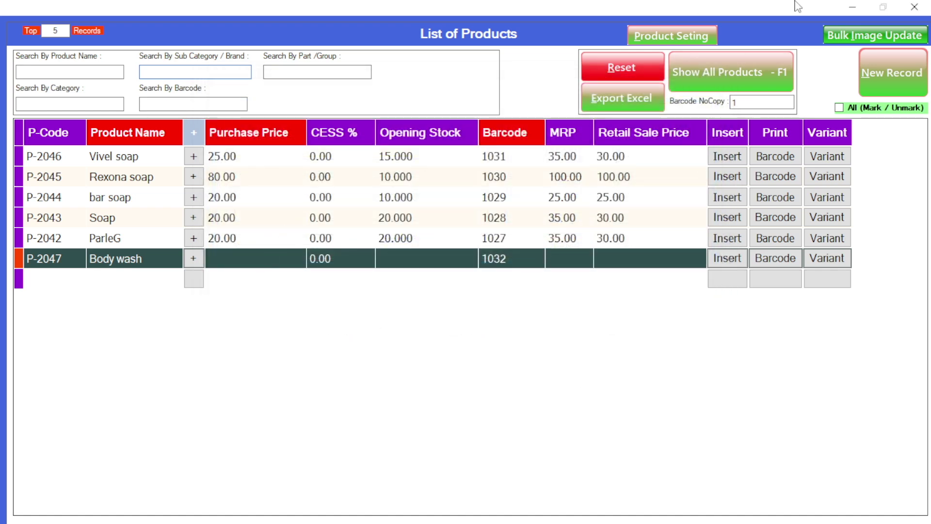
Tick the SubCategoryName column in the product grid column settings.
left_click(698, 33)
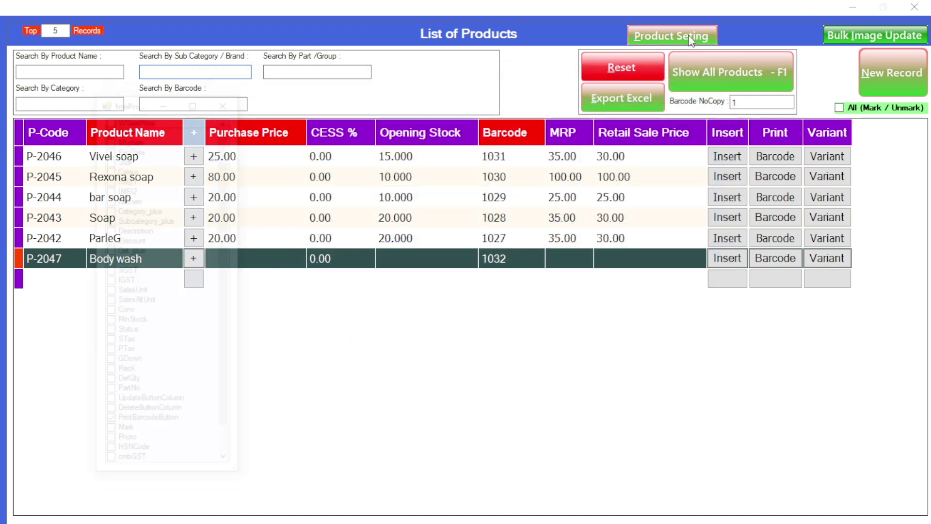
scroll(165, 274, "down", 3)
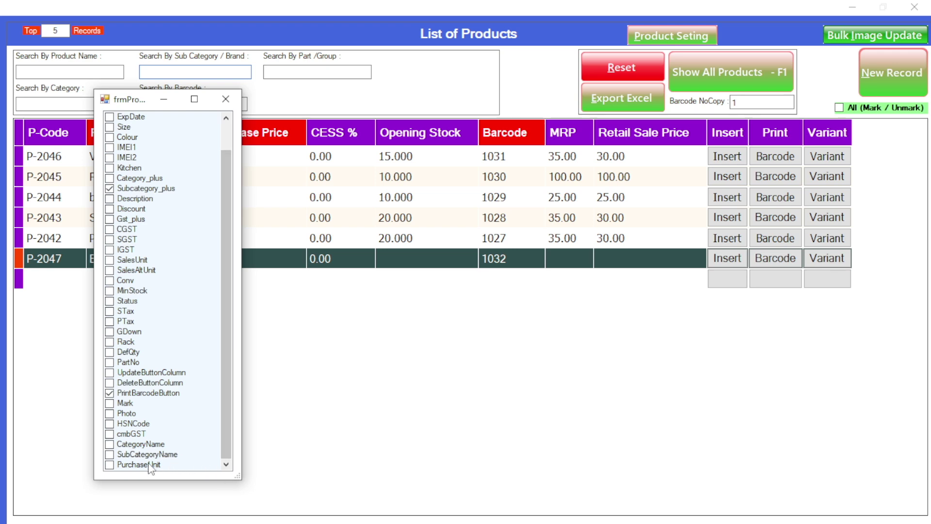
left_click(110, 454)
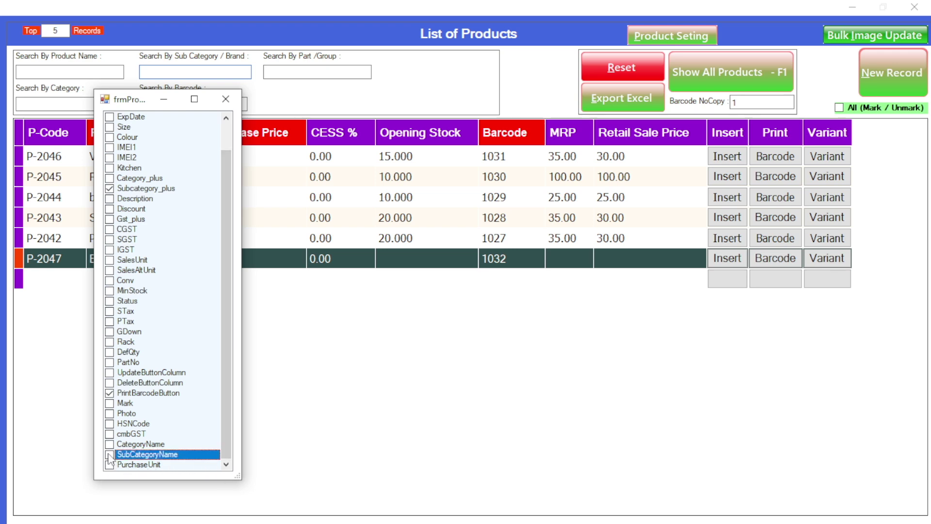
left_click(110, 454)
left_click_drag(232, 101, 233, 103)
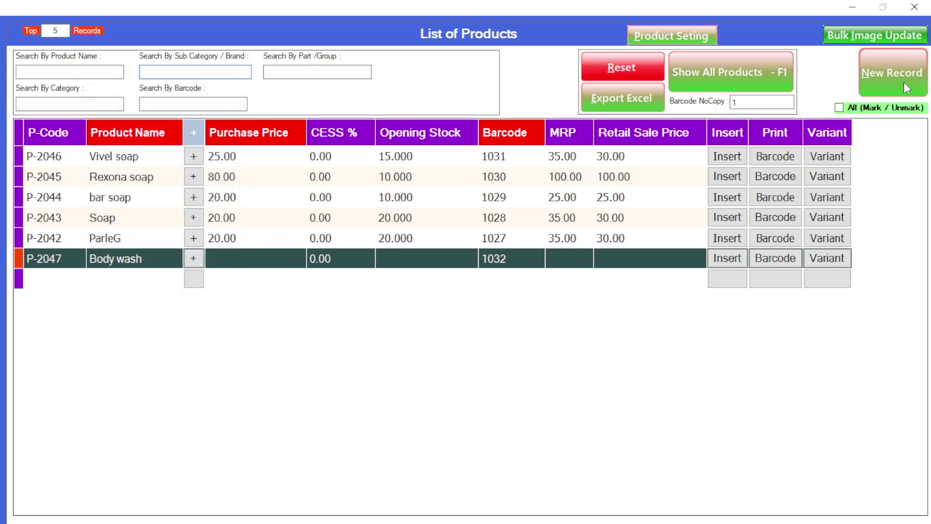
Close and reopen the List of Products, then add blank row P-2047.
left_click(914, 7)
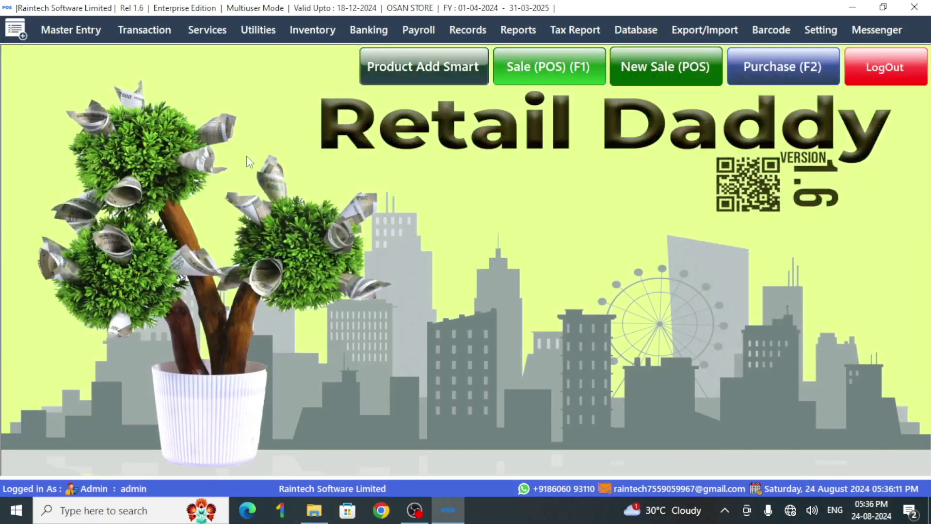
left_click(396, 69)
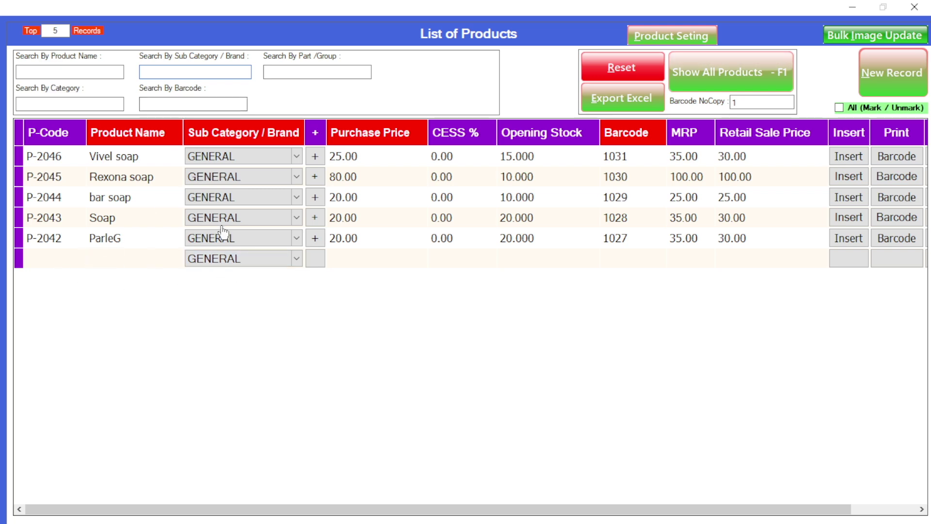
left_click(900, 85)
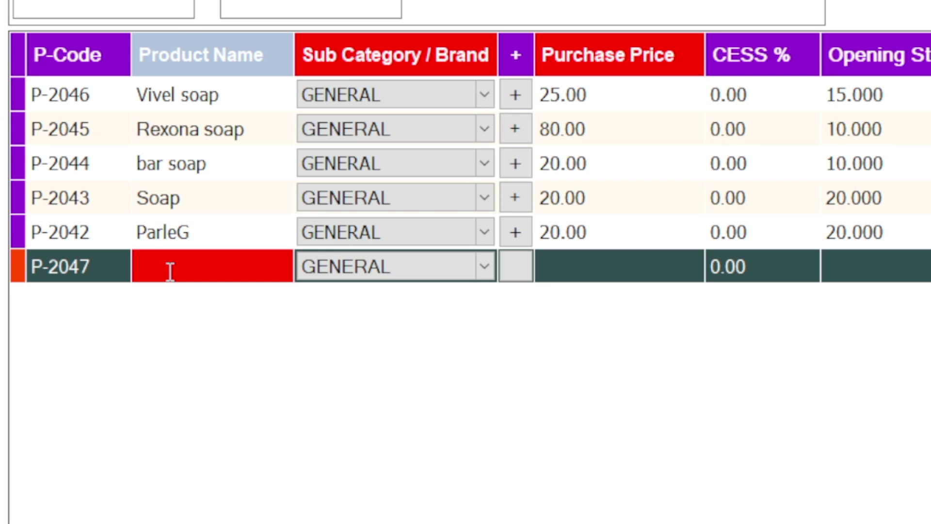
Name the row 'body wash' and assign it the liquid body care items brand.
type("bo")
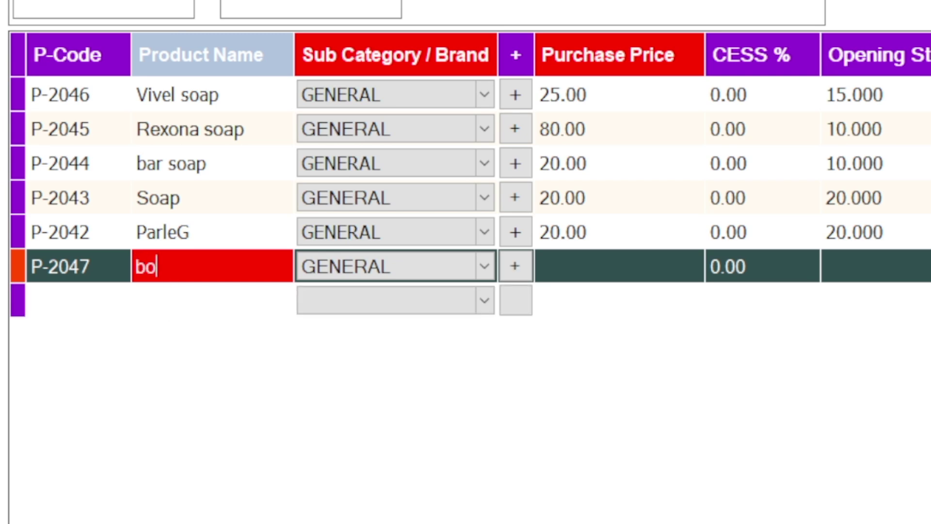
type("dy wash")
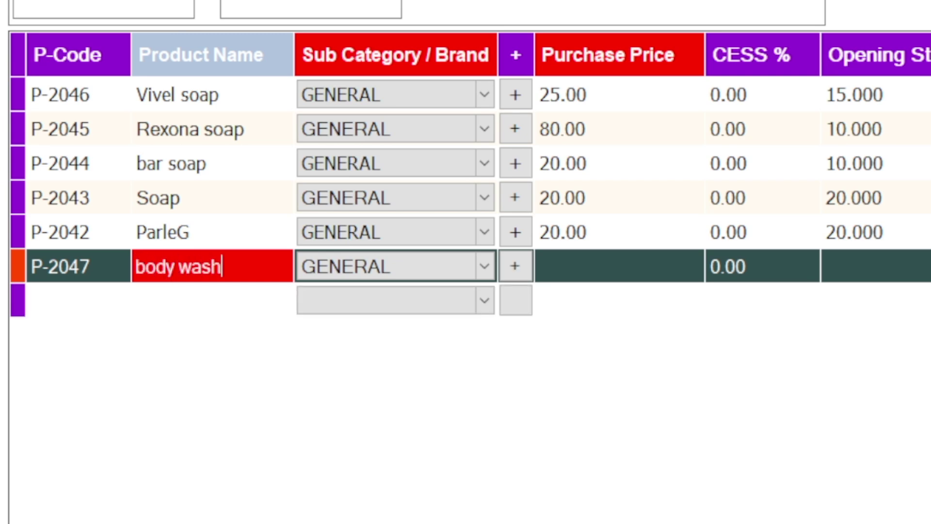
key("Tab")
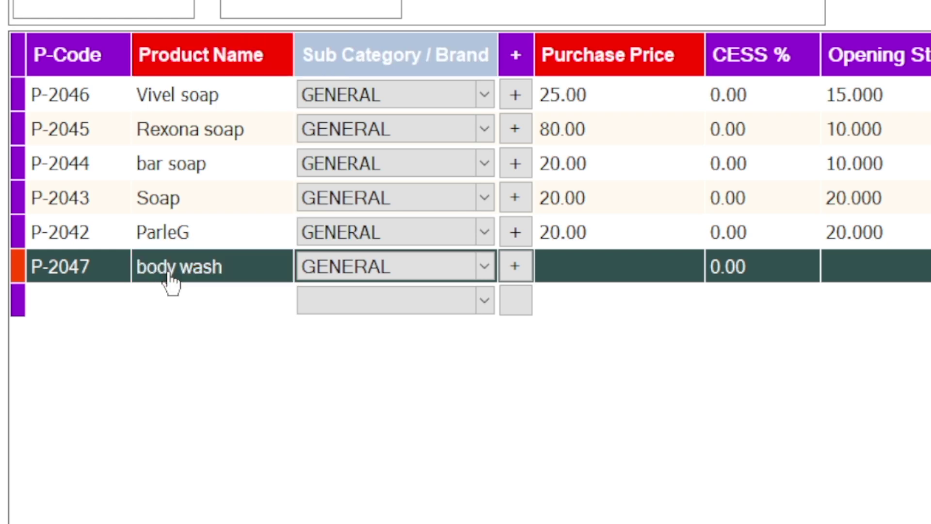
key("Tab")
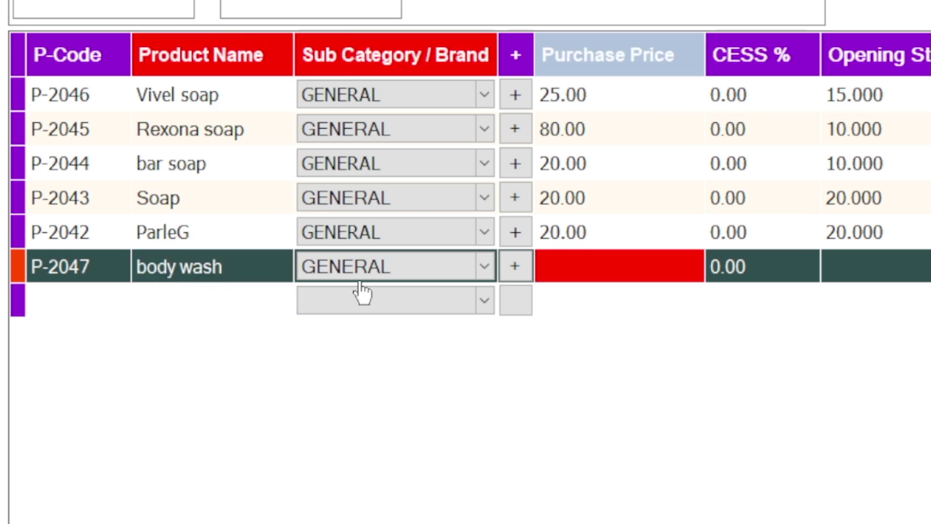
left_click(373, 274)
left_click(373, 273)
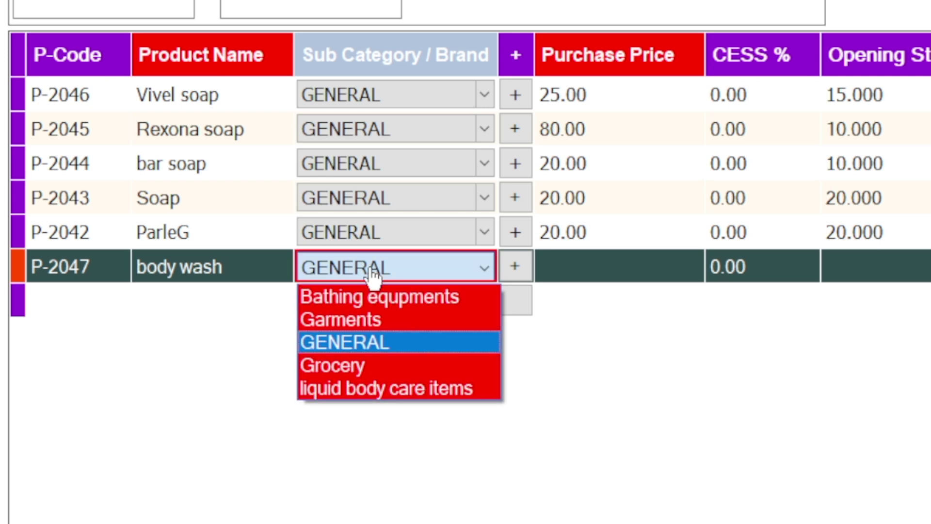
key("Down")
key("Down")
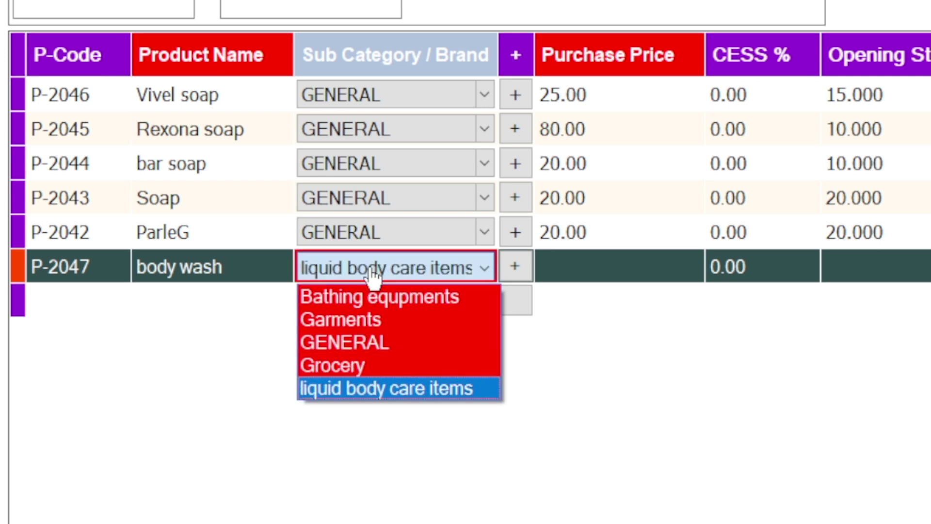
key("Return")
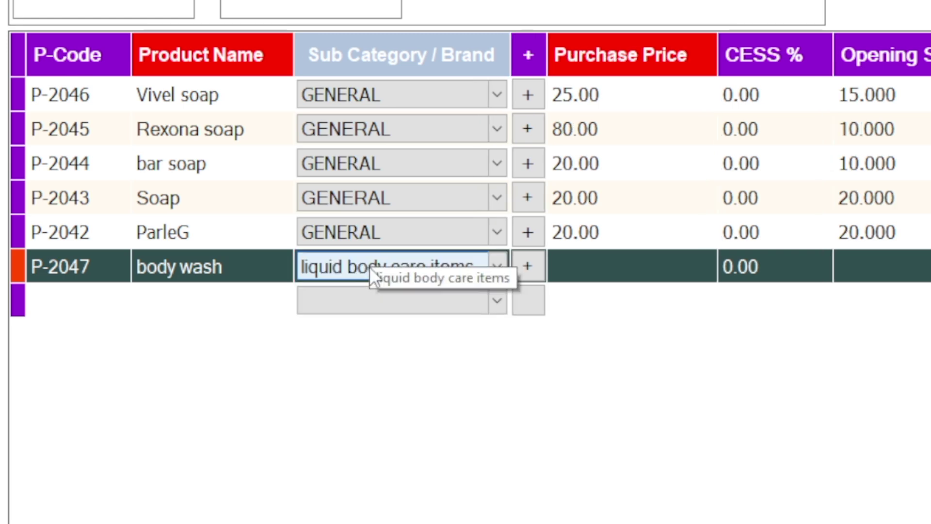
key("Return")
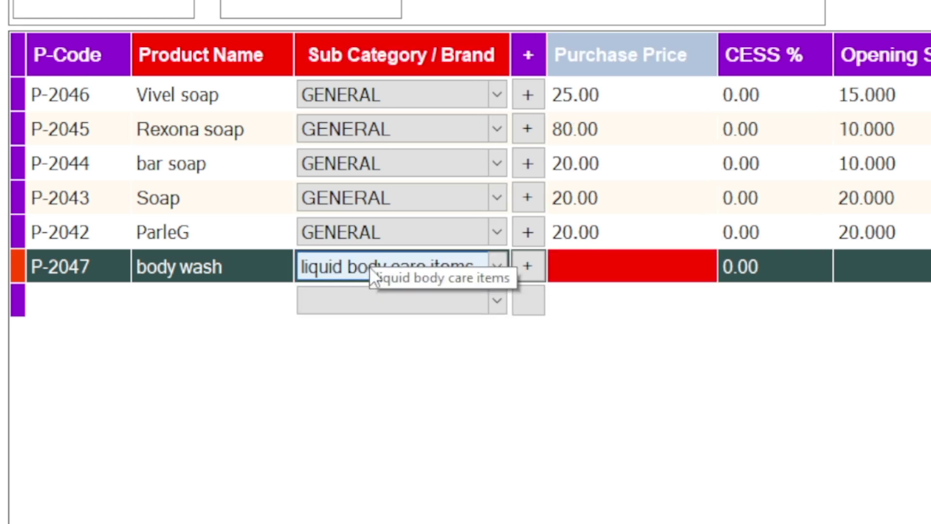
Enter purchase price 20, opening stock 15, MRP and sale price 35, and save.
type("20")
key("Return")
key("Return")
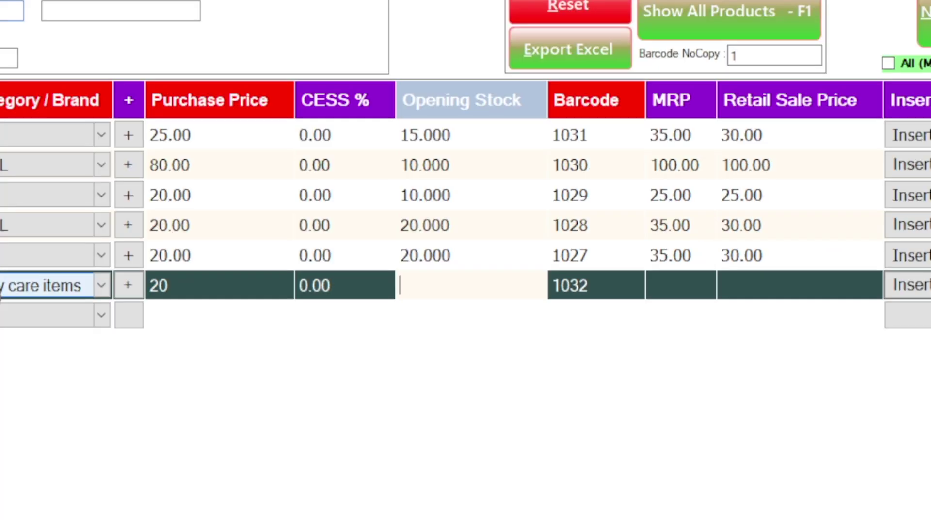
type("15")
key("Return")
key("Return")
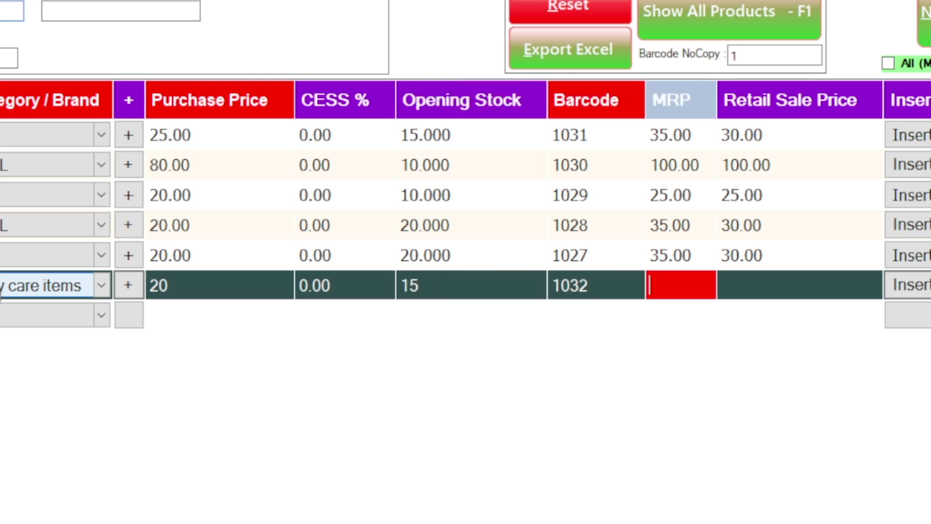
type("35")
key("Return")
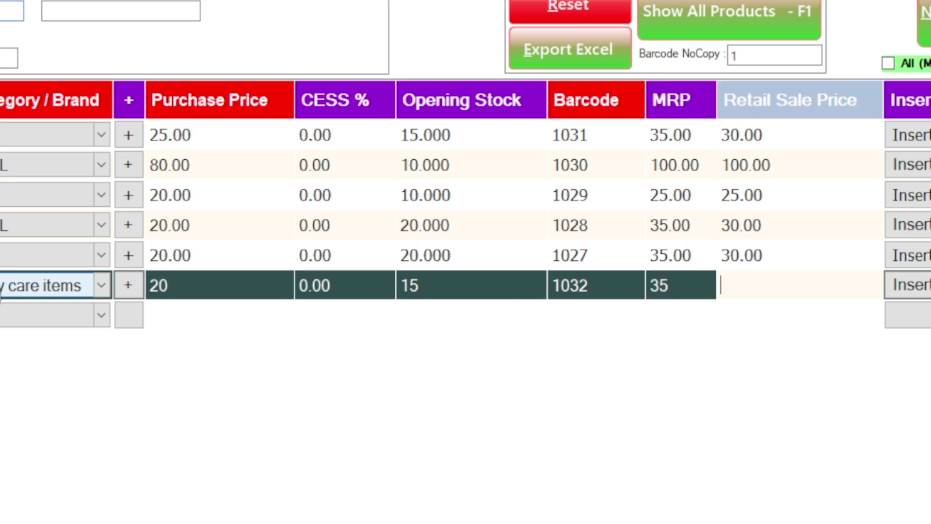
type("35")
key("Return")
key("Return")
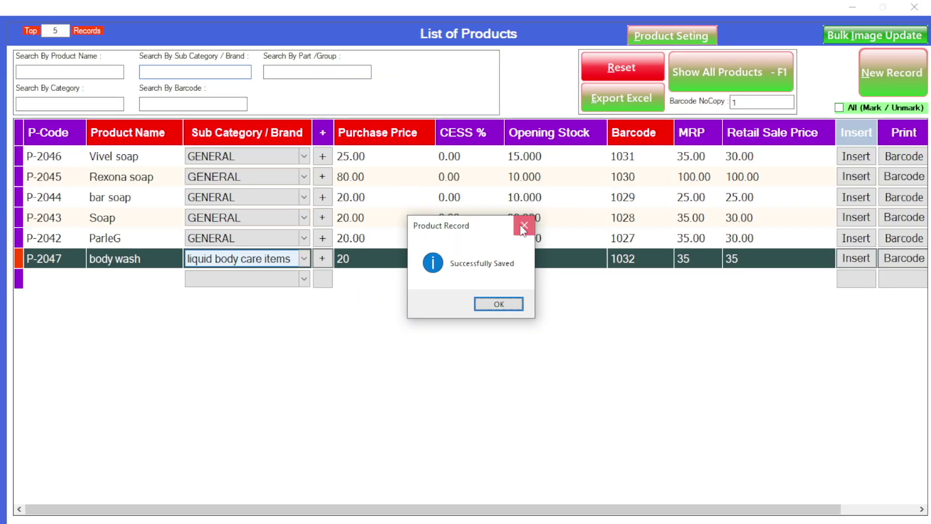
left_click(426, 236)
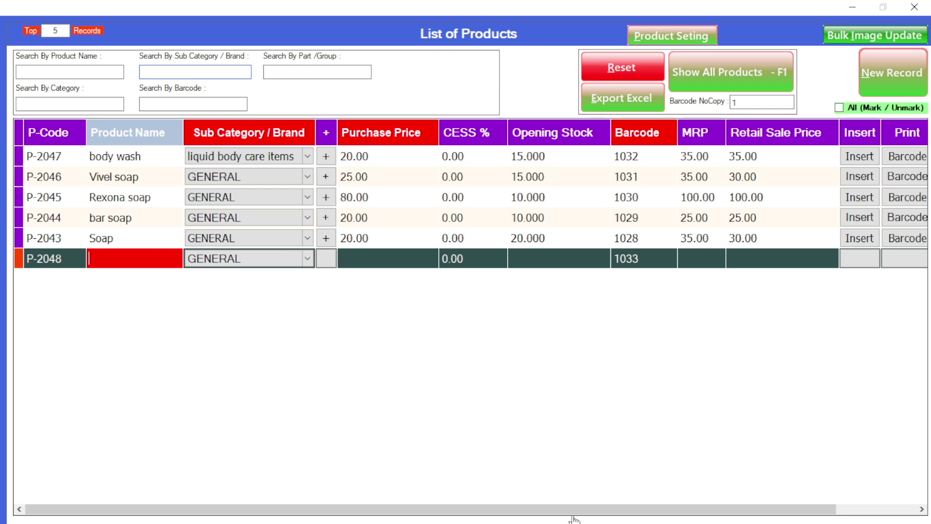
left_click_drag(575, 513, 600, 513)
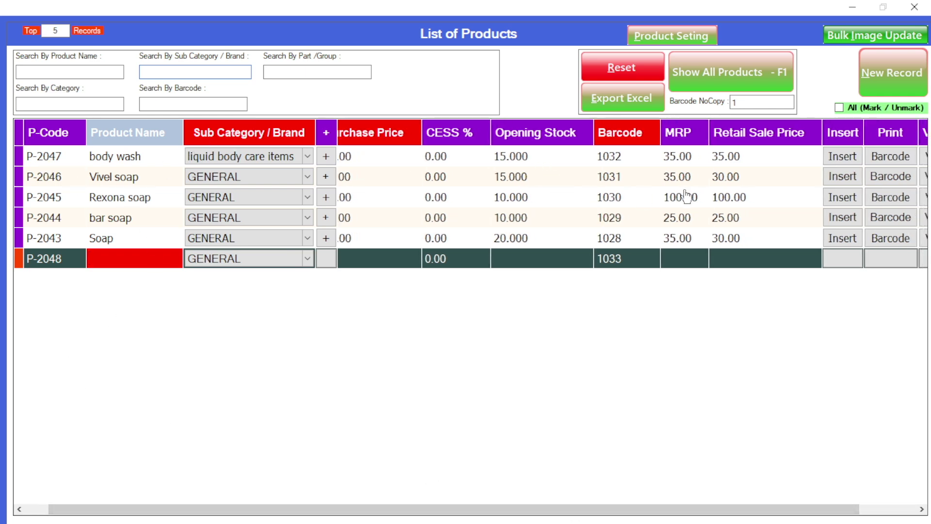
left_click_drag(755, 513, 809, 512)
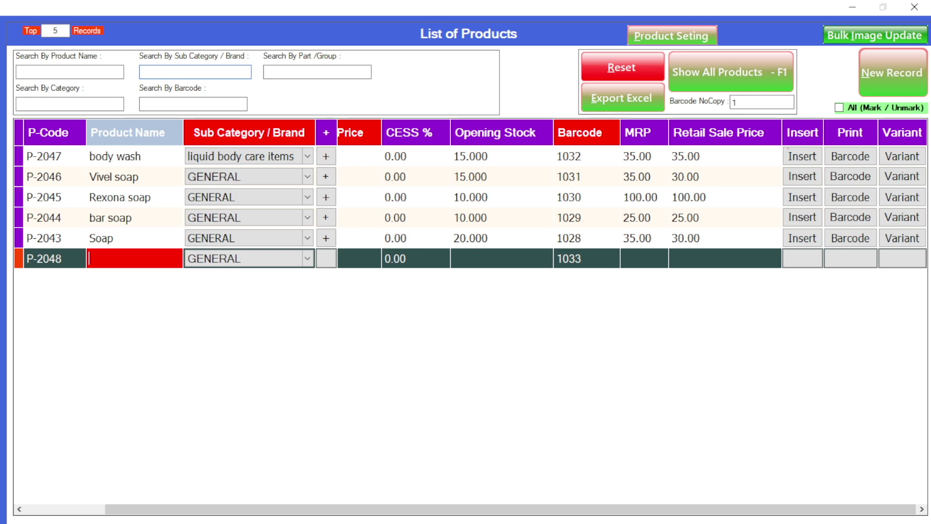
left_click_drag(828, 152, 872, 160)
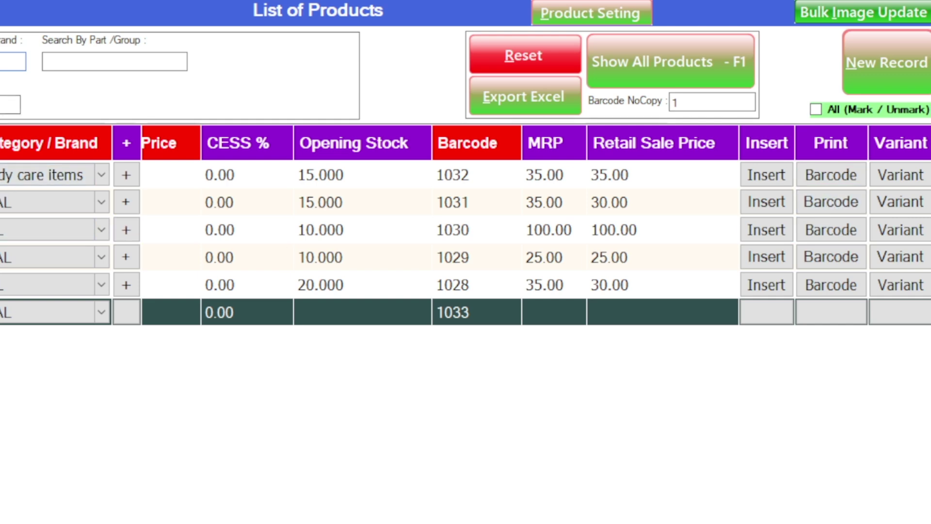
left_click(850, 178)
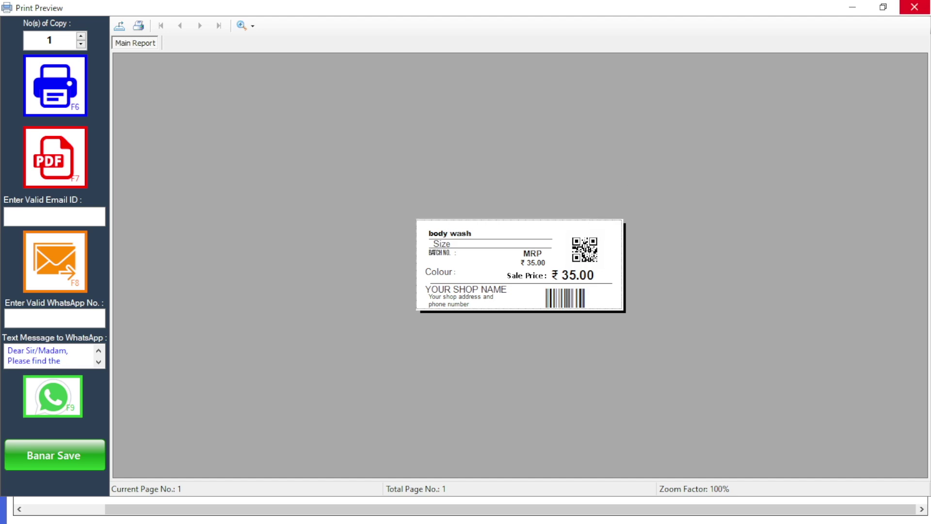
left_click(914, 7)
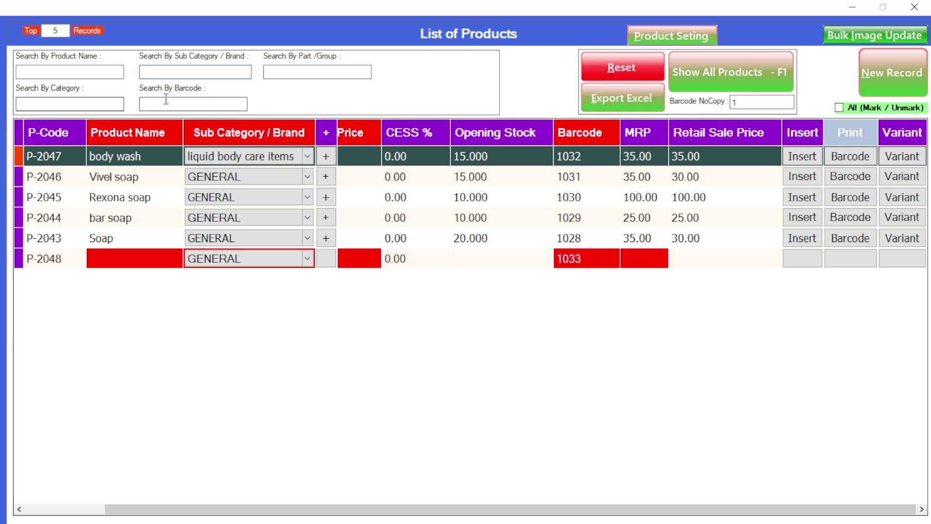
Tick Mfgdate and ExpDate in the column settings, then close settings and the product list.
left_click(679, 36)
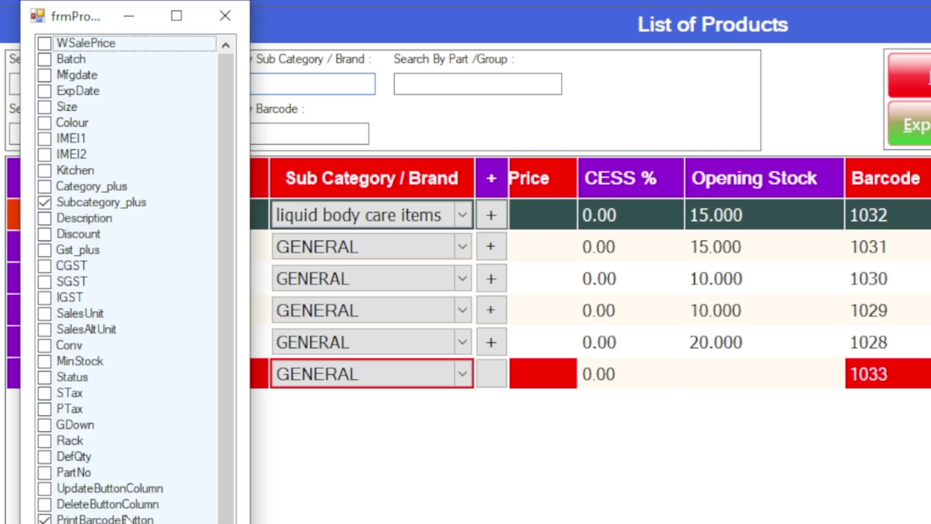
scroll(127, 279, "down", 1)
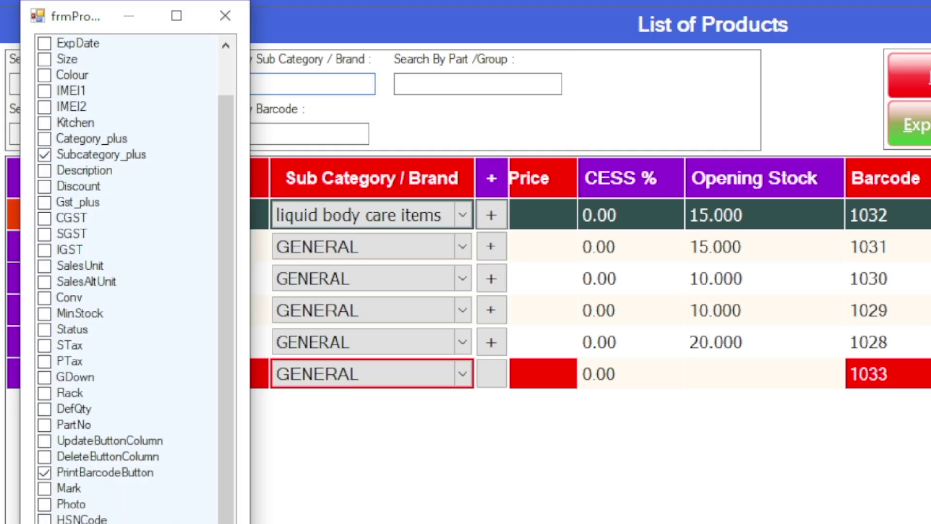
scroll(126, 278, "up", 1)
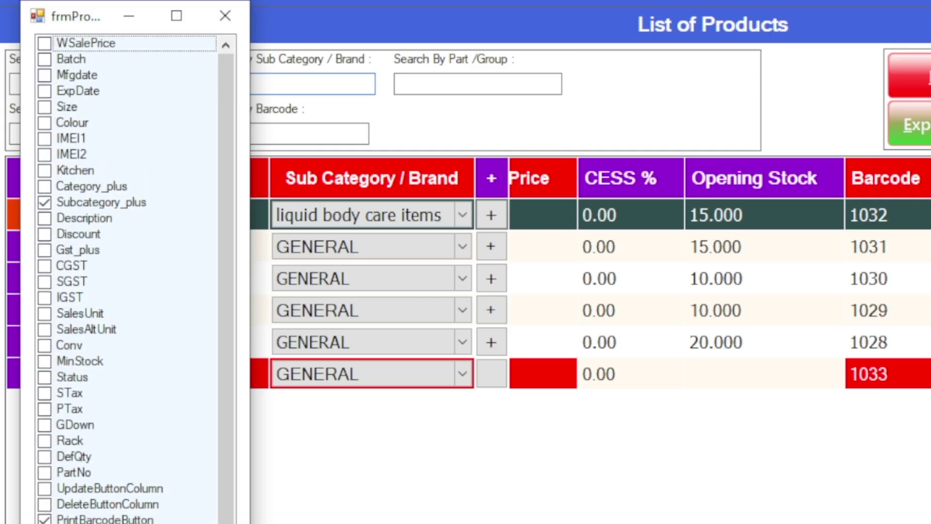
scroll(126, 279, "down", 1)
scroll(126, 278, "up", 1)
scroll(49, 214, "down", 1)
scroll(48, 213, "up", 1)
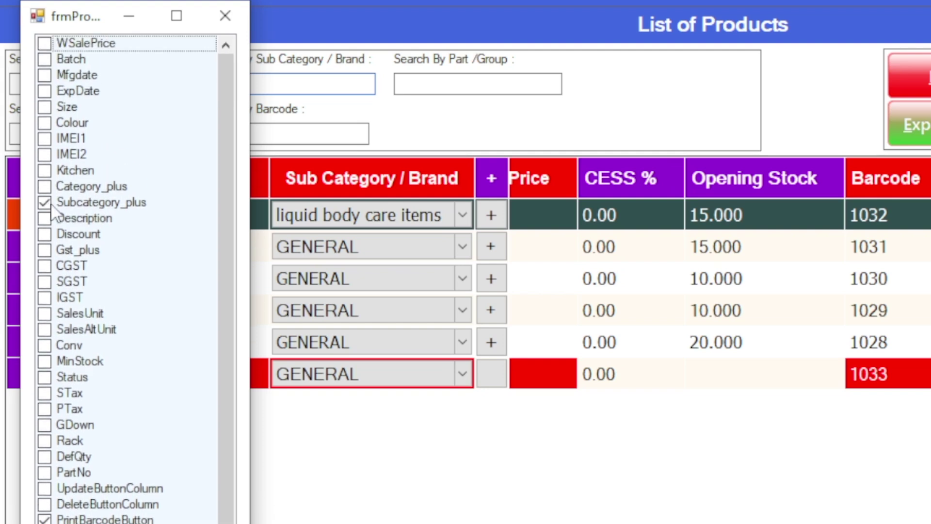
left_click(42, 77)
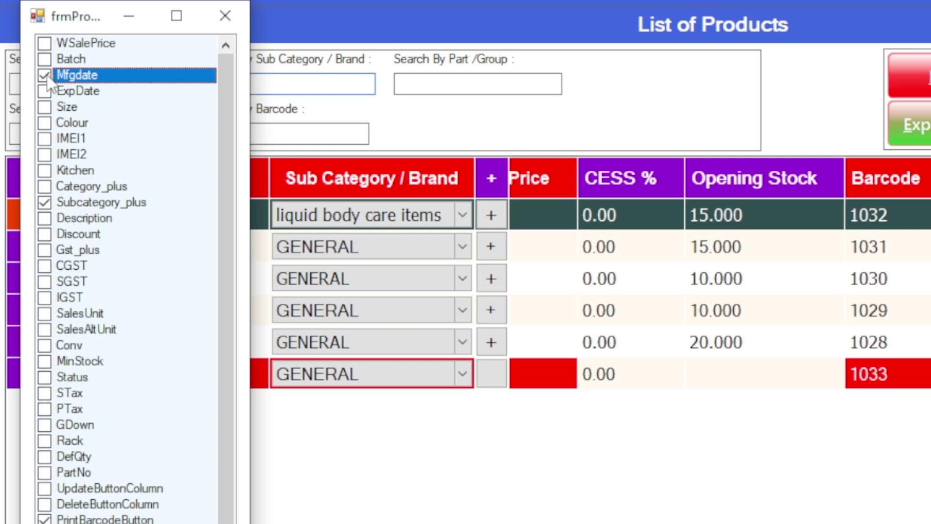
left_click(45, 92)
left_click(45, 91)
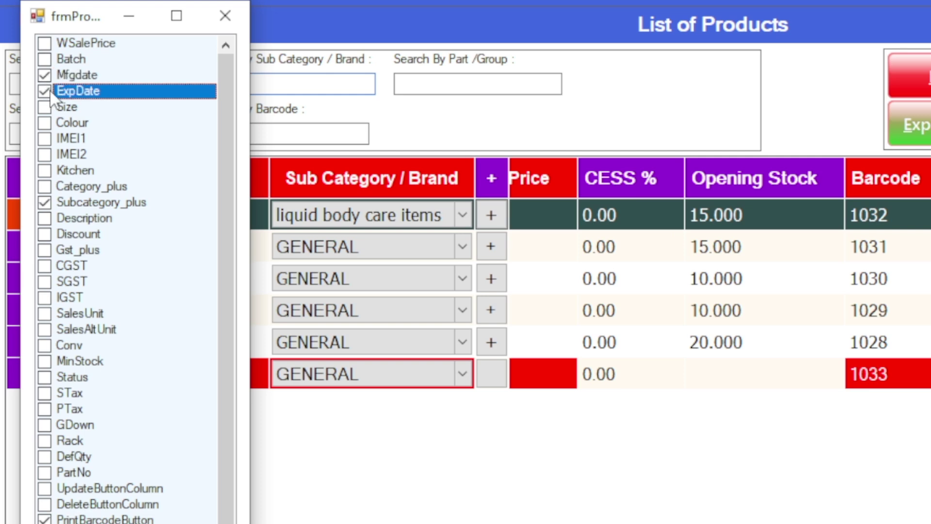
left_click(217, 32)
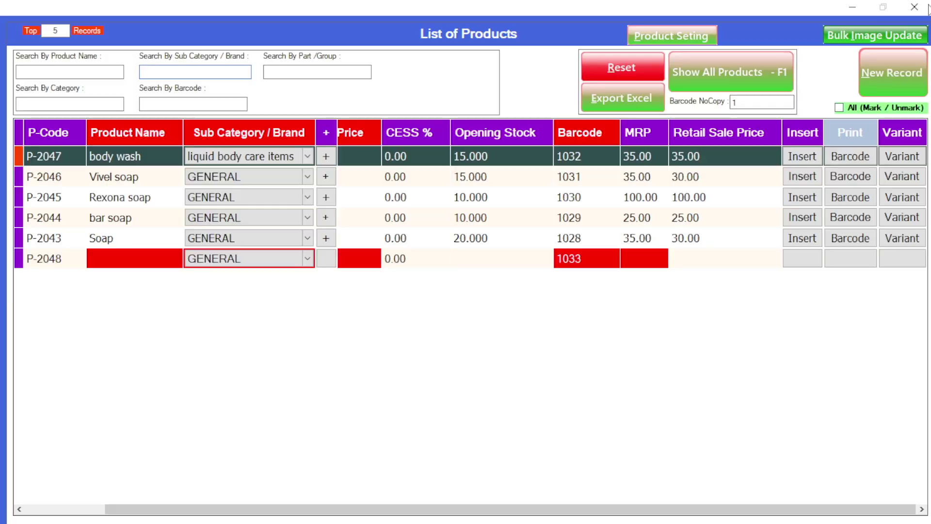
left_click(914, 7)
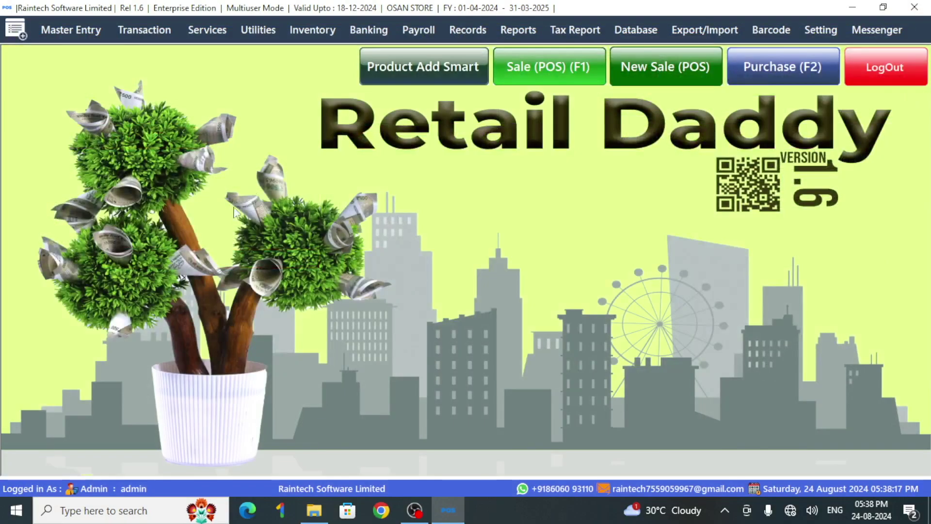
Reopen the product list and scroll right to the empty Mfg Date and Exp Date columns.
left_click(451, 68)
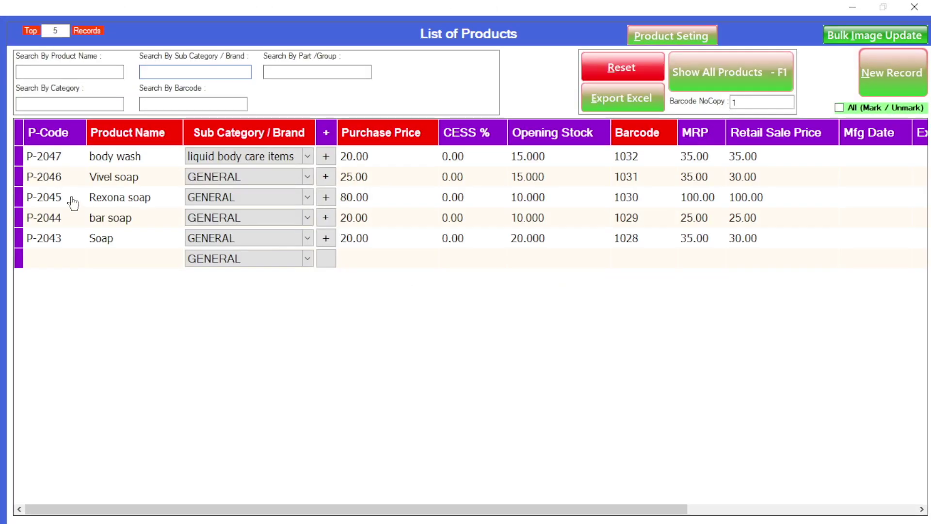
left_click_drag(450, 509, 592, 493)
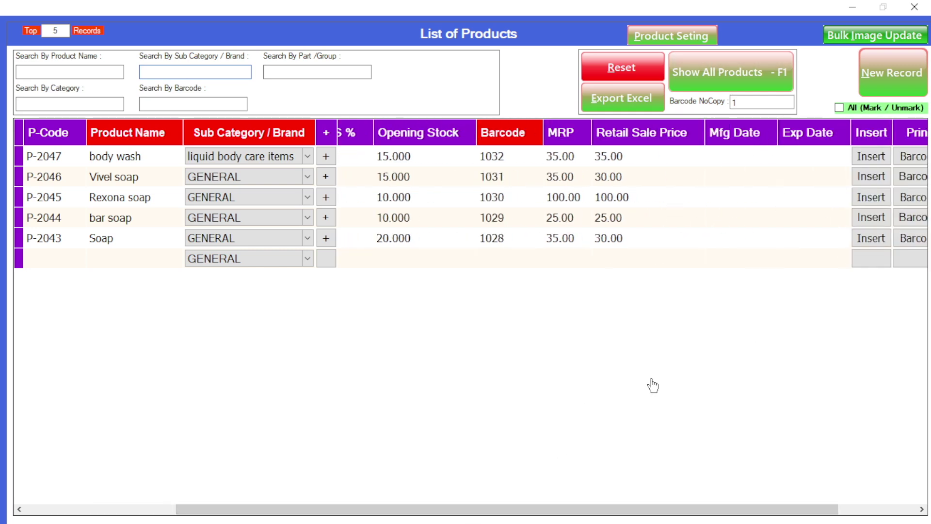
left_click_drag(699, 124, 851, 253)
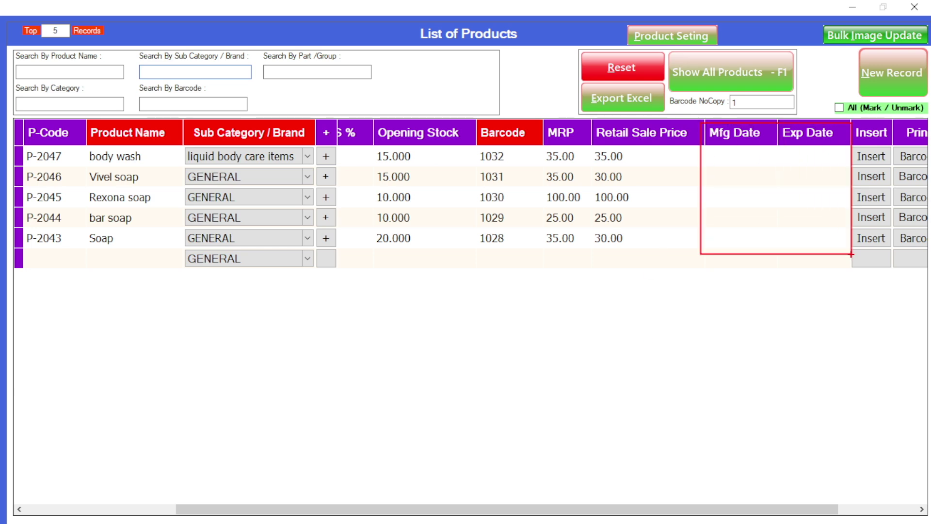
key("Escape")
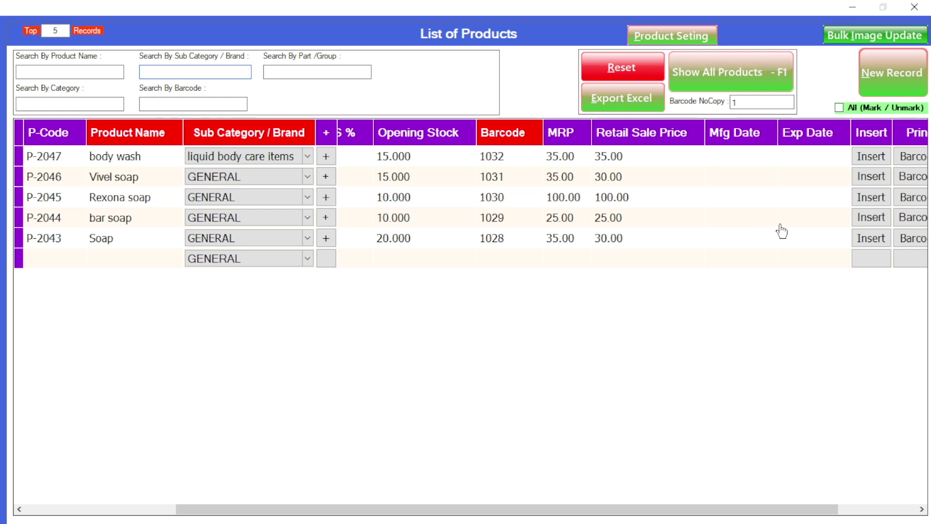